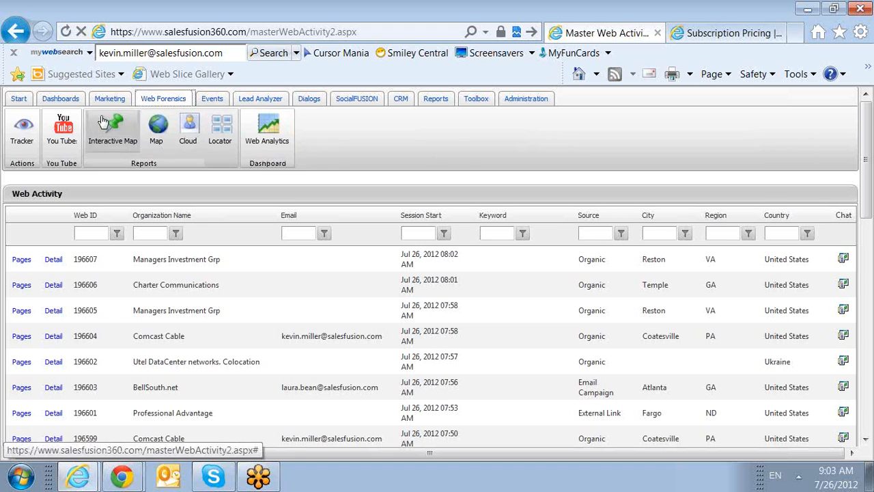
Step: Examine the Web Activity log, comparing visits with and without an e-mail, such as Comcast Cable and Managers Investment Grp
scroll(332, 184, down, 1)
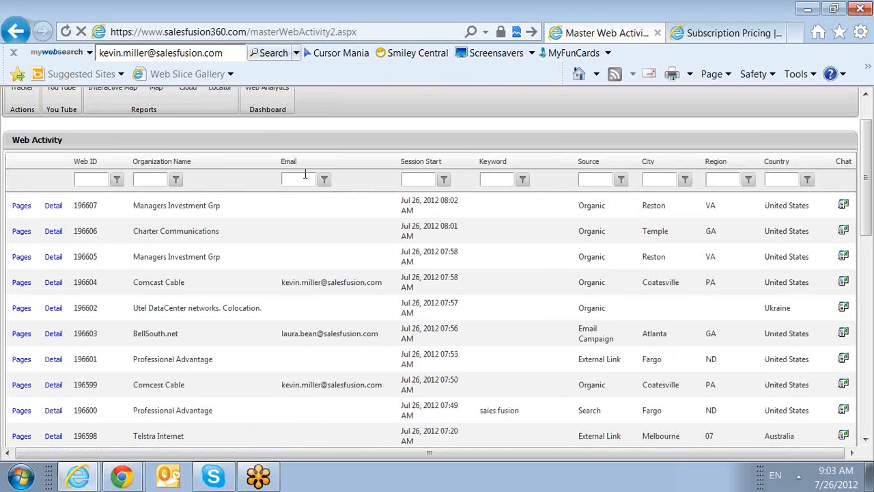
click(296, 209)
scroll(353, 305, down, 1)
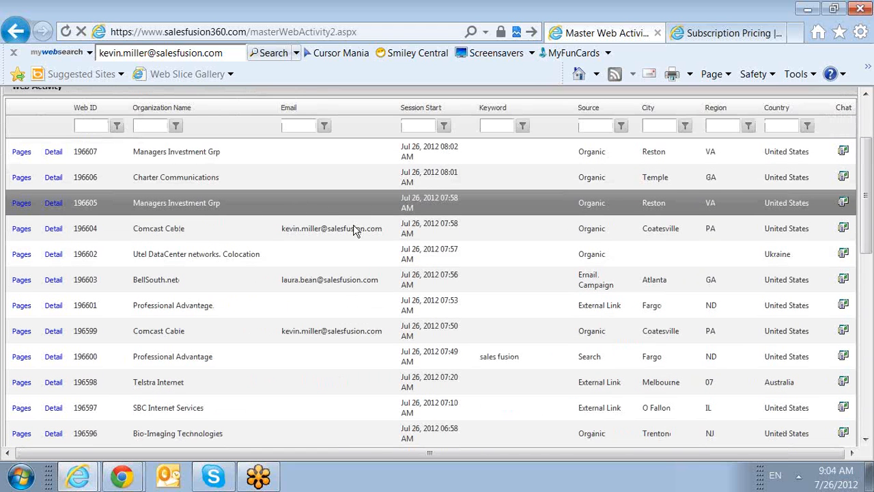
click(353, 230)
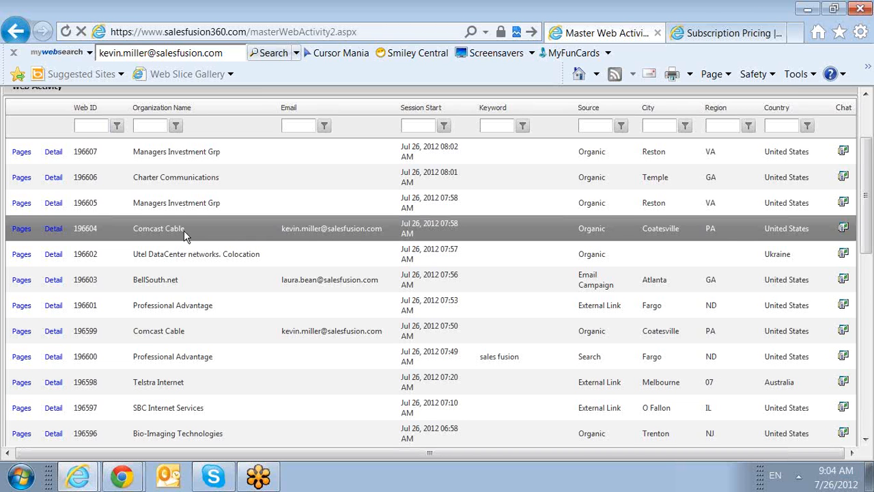
drag(168, 230, 134, 230)
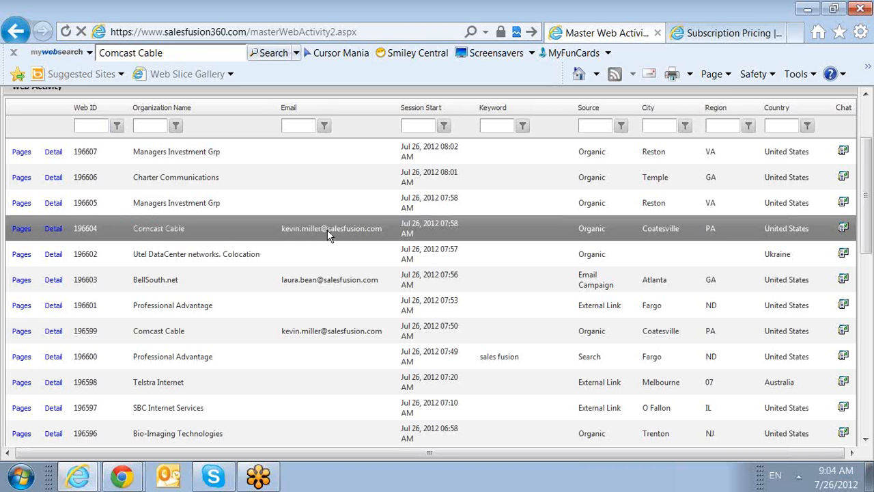
scroll(340, 278, up, 1)
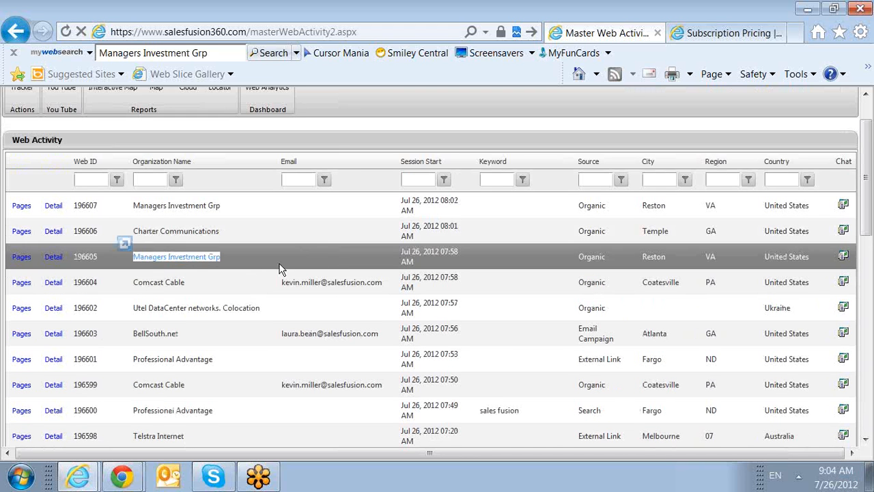
click(279, 260)
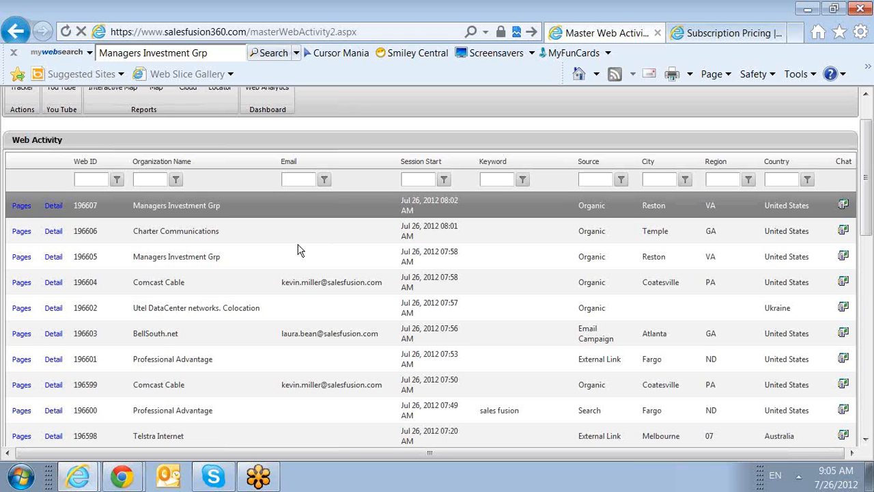
click(201, 305)
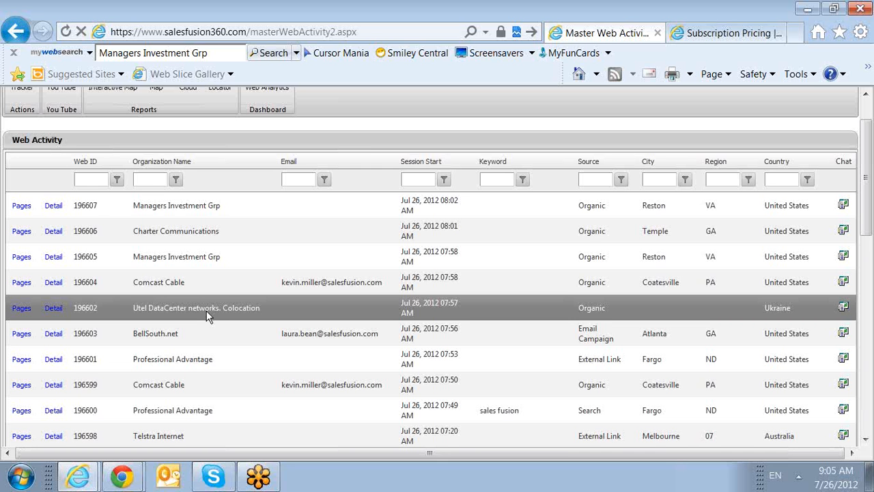
scroll(208, 316, down, 1)
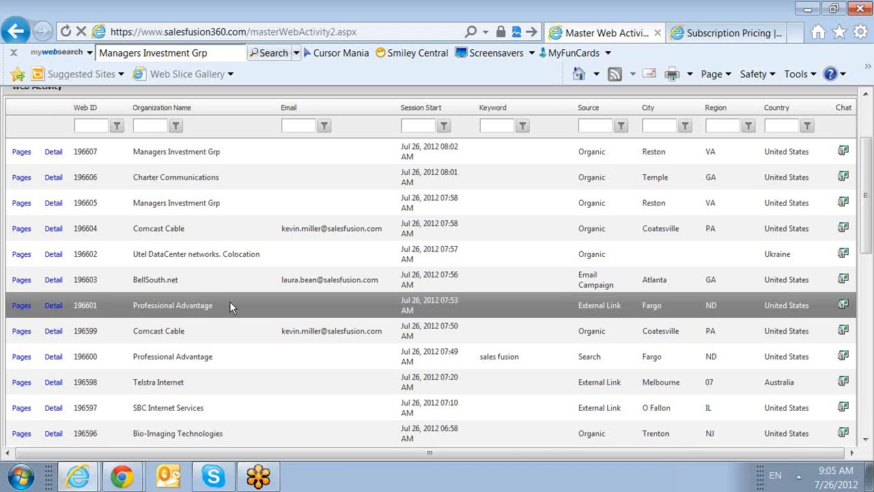
scroll(230, 308, up, 1)
scroll(230, 308, up, 1)
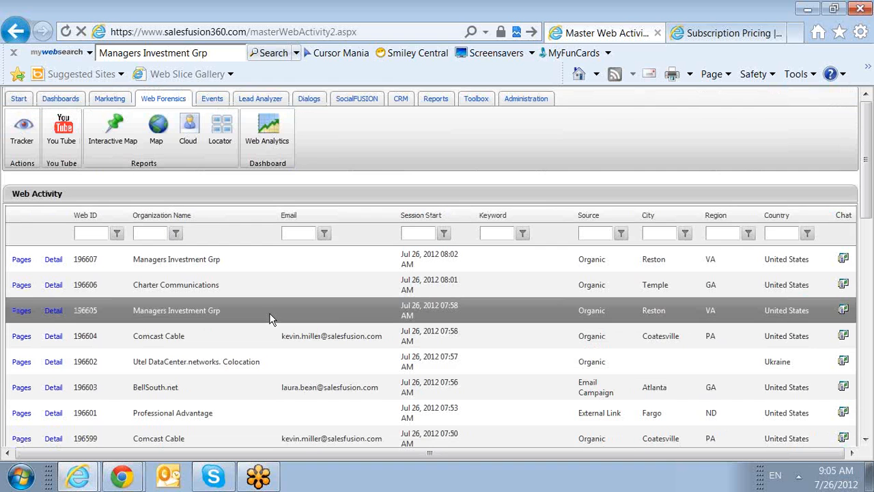
Step: Start a new Lead Analyzer scoring profile and name it "072612 Account Training"
click(254, 104)
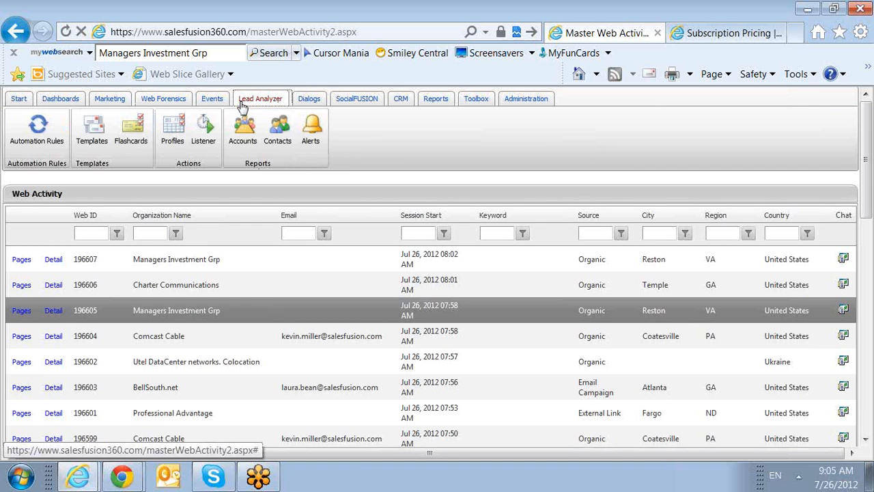
click(173, 133)
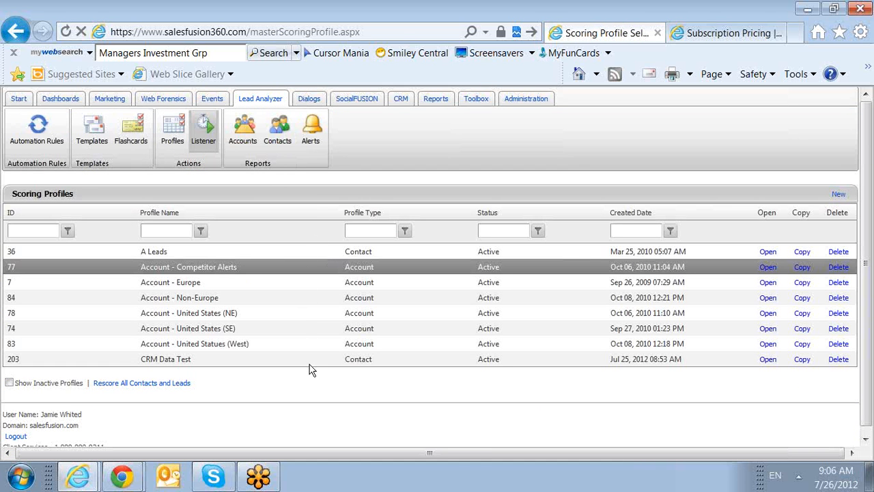
click(837, 196)
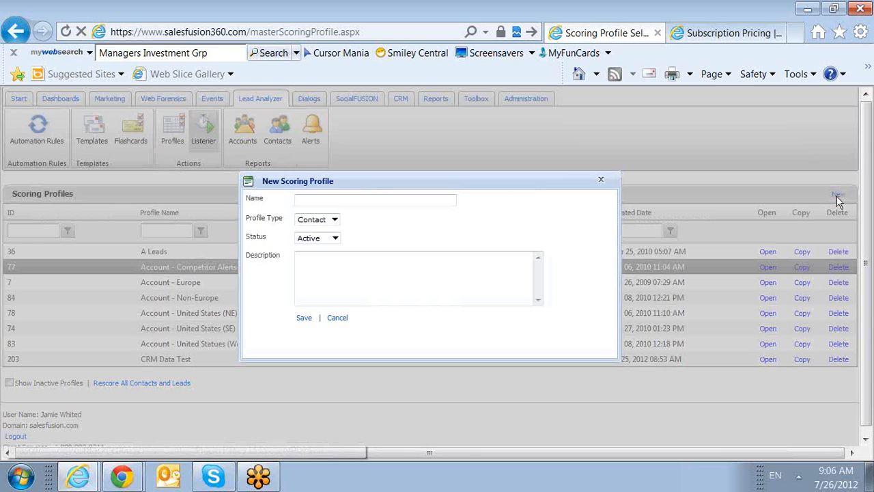
click(442, 198)
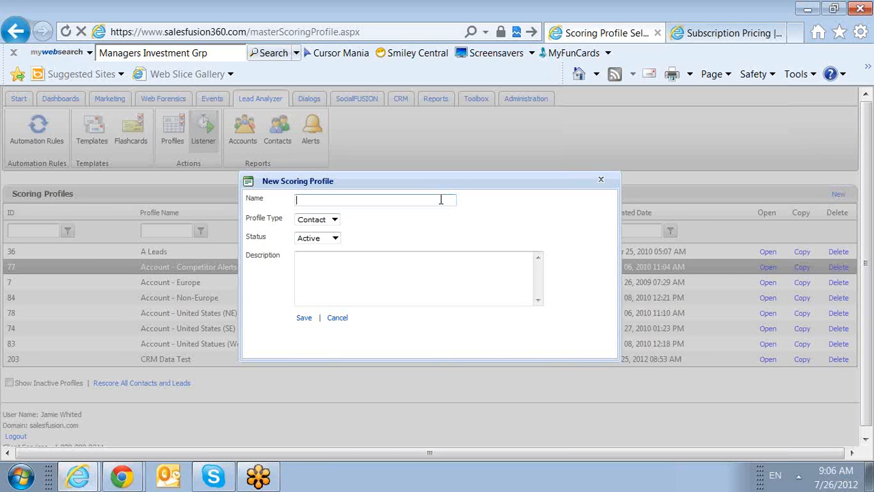
text(072612 Account Training)
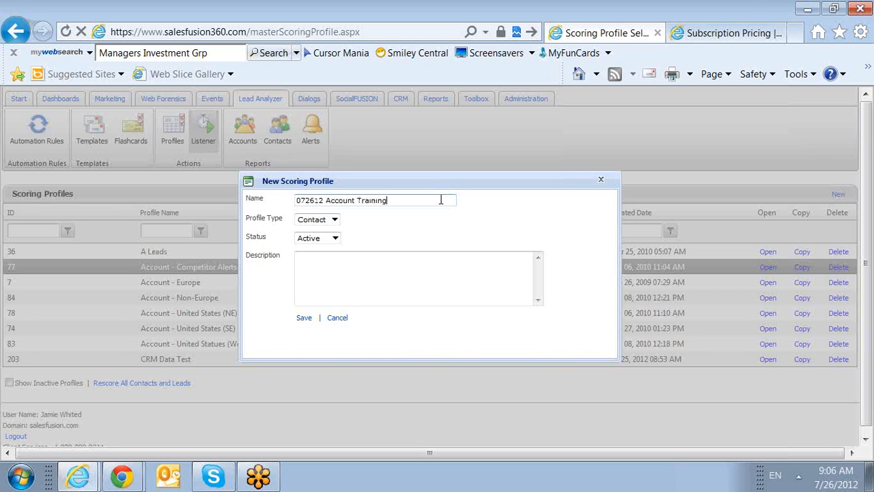
Step: Set the new scoring profile's type to Account and its status to Inactive
click(334, 219)
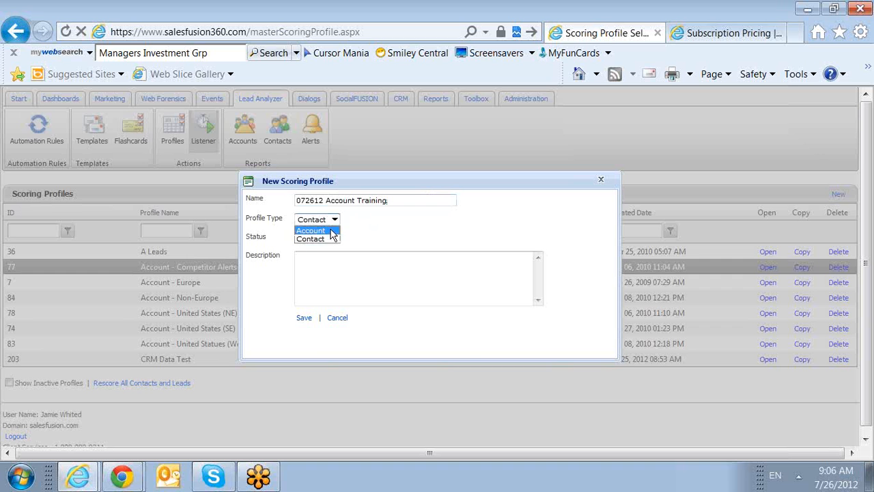
click(330, 232)
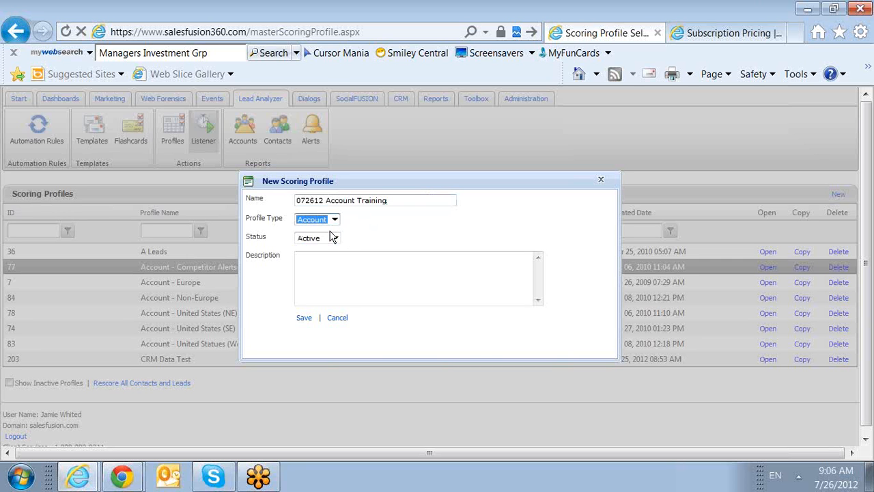
click(334, 237)
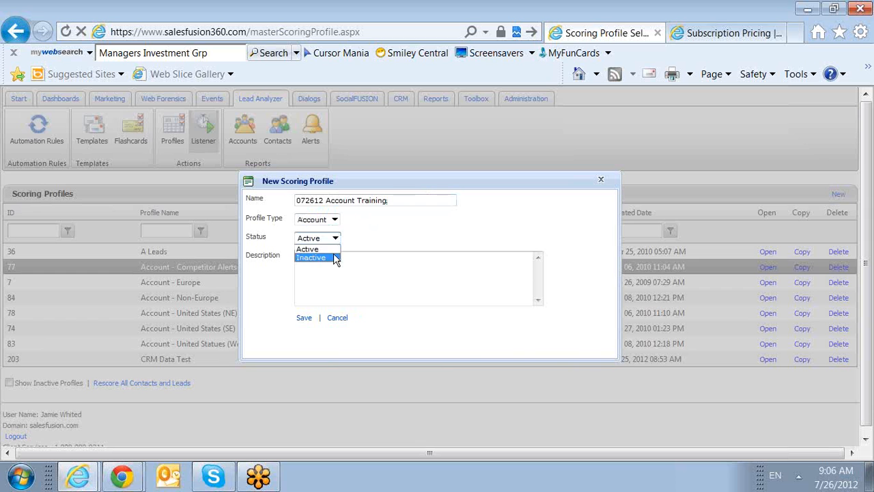
click(334, 257)
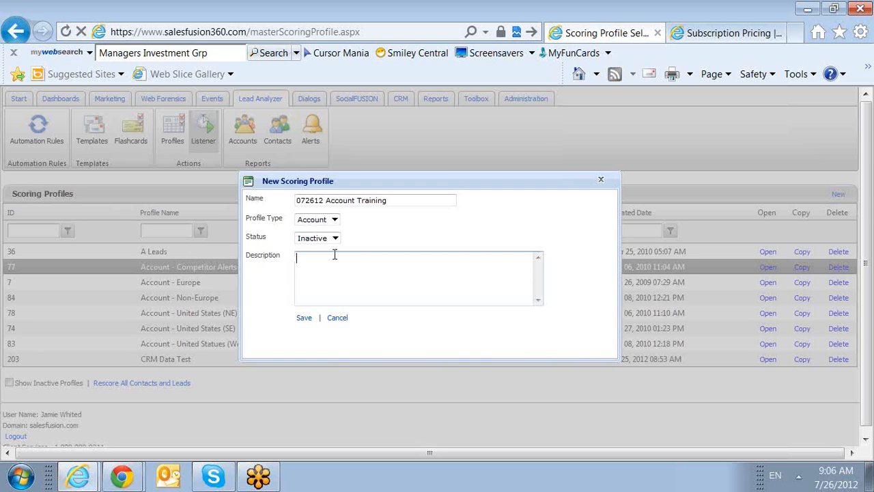
Step: Copy the profile name "072612 Account Training" into the description and save the new scoring profile
drag(400, 202, 279, 214)
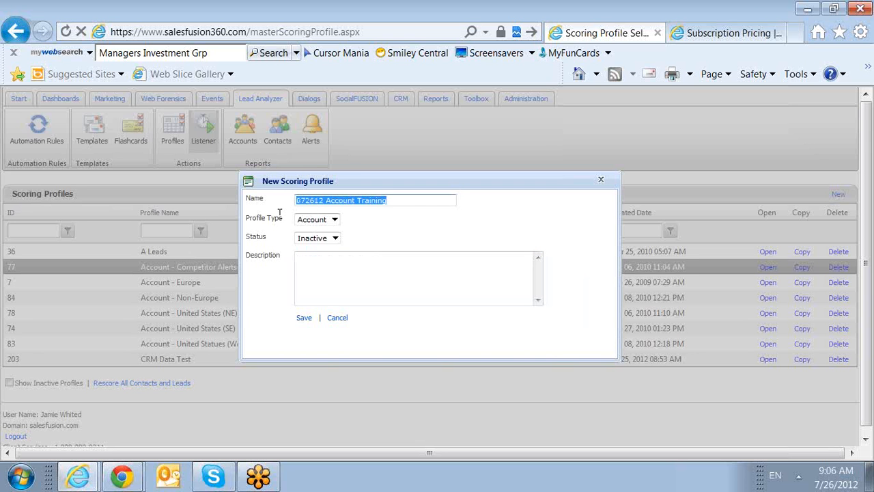
key(ctrl+c)
click(381, 254)
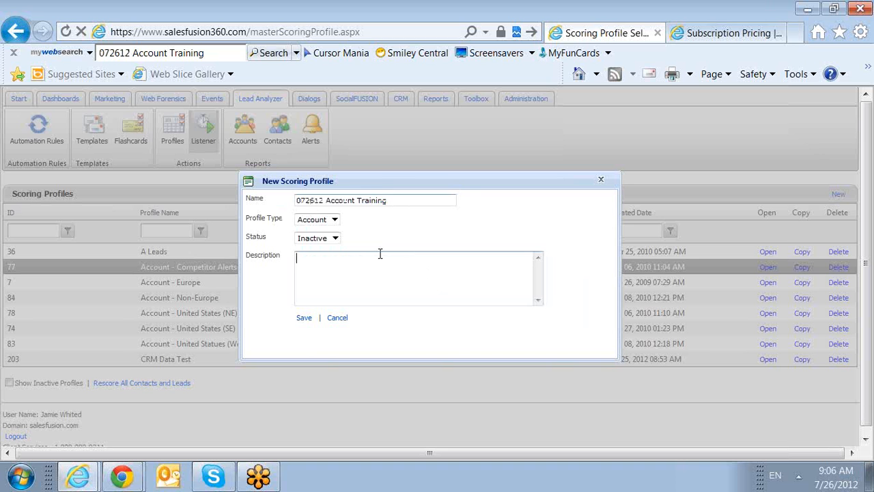
key(ctrl+v)
click(304, 320)
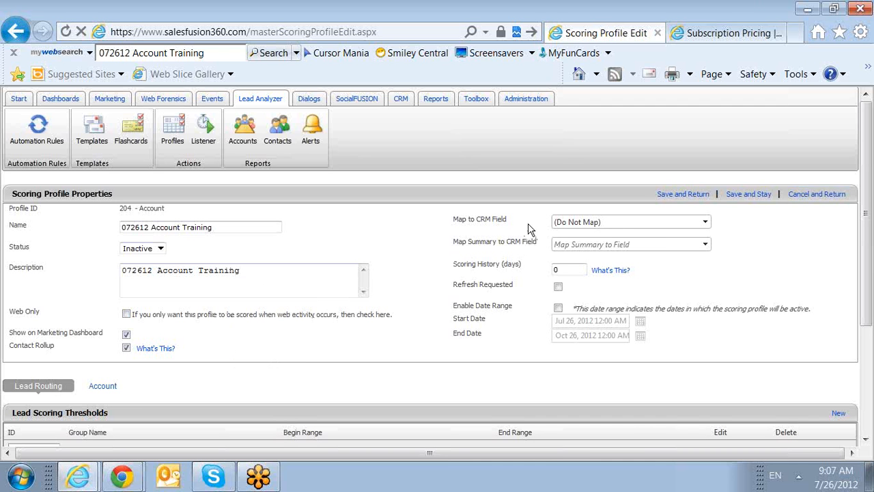
Step: Try mapping the profile to the Score CRM field, and set the mapping back to (Do Not Map)
click(624, 223)
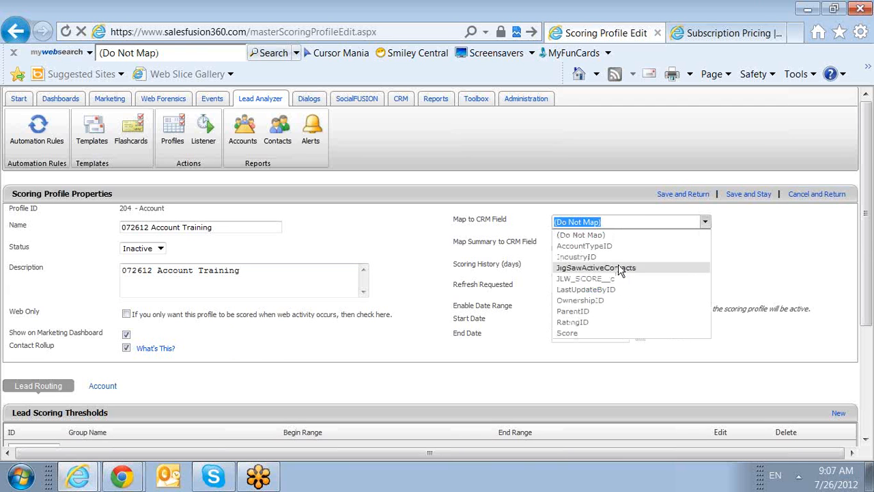
click(608, 333)
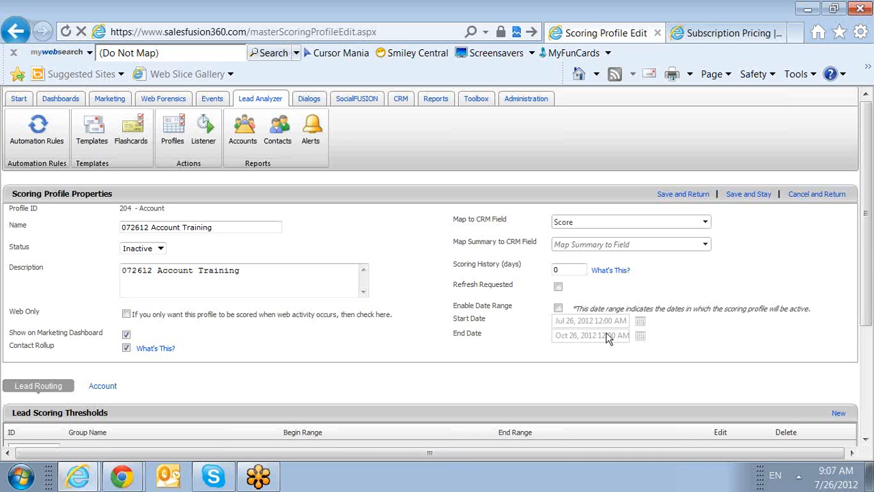
click(705, 223)
click(580, 234)
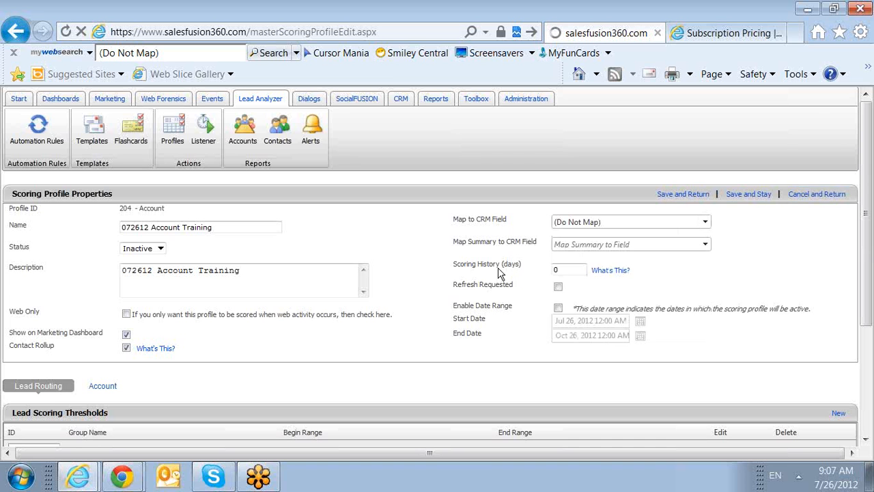
Step: Switch the scoring profile from Lead Routing to its Account rules and bring up the Accounts Scoring section
scroll(523, 312, down, 3)
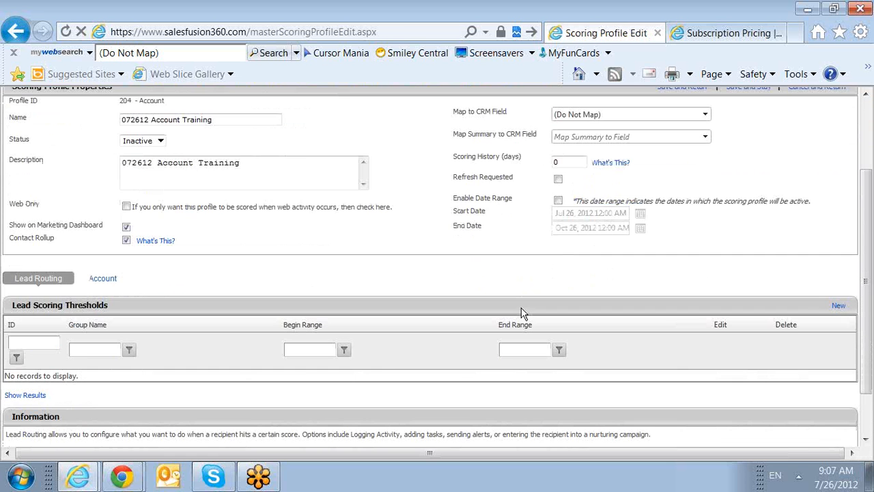
scroll(532, 294, down, 1)
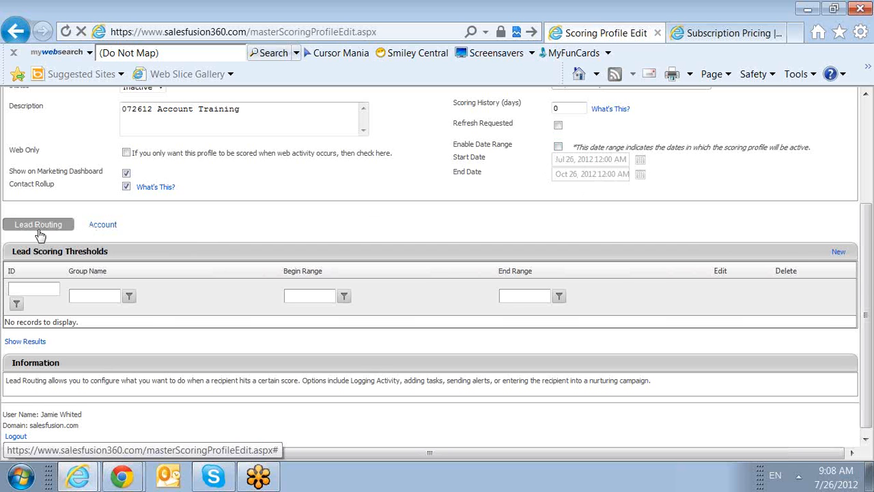
click(104, 226)
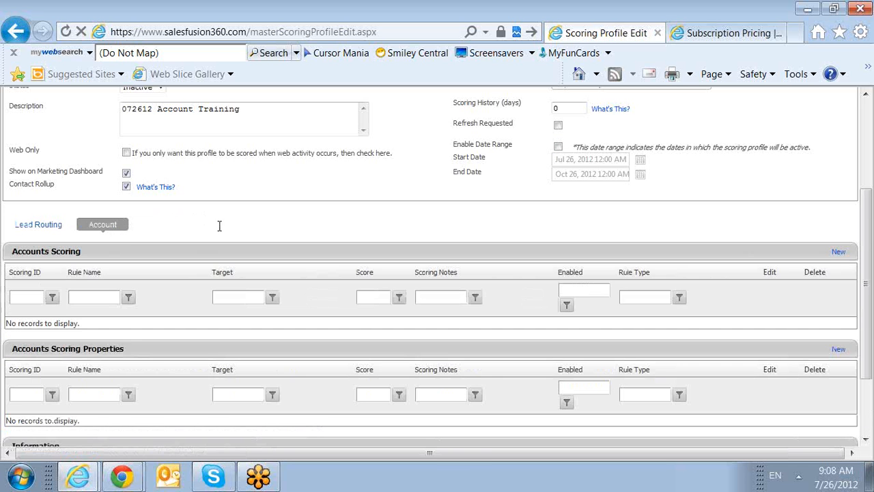
scroll(220, 230, down, 1)
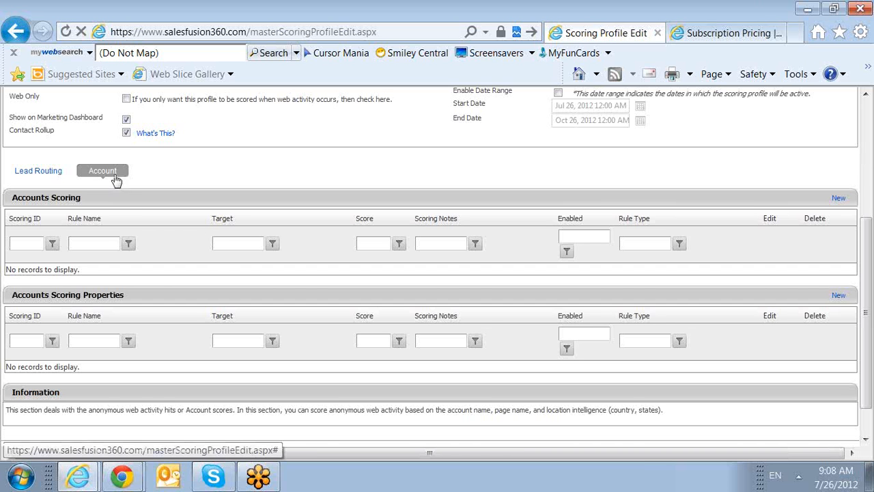
drag(85, 206, 33, 208)
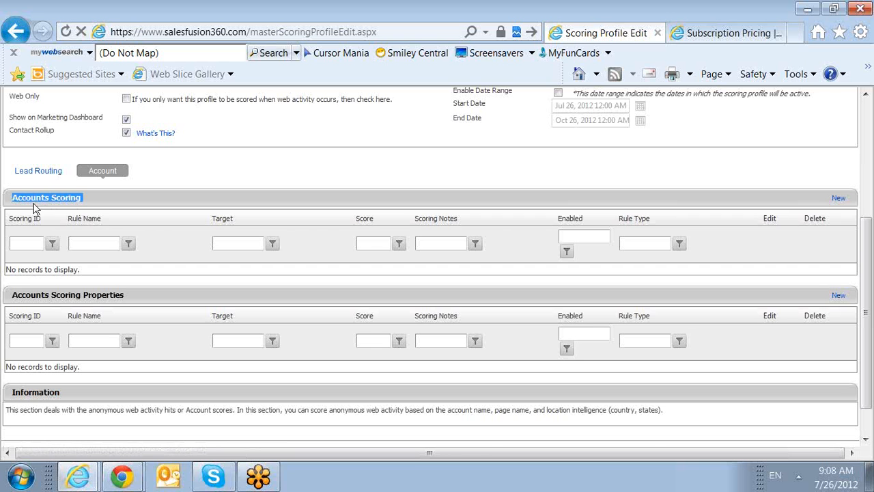
click(112, 213)
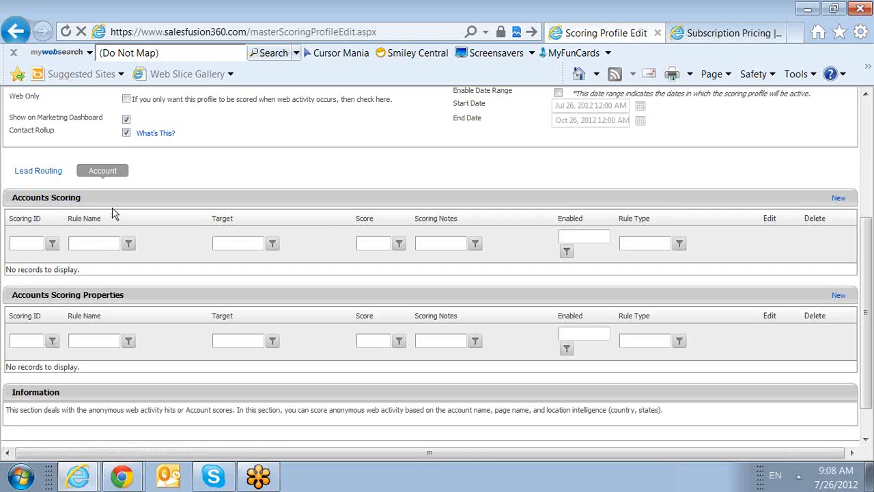
Step: Start a new account scoring rule of type Account Name and enter "Acme Co" as the account name
click(838, 200)
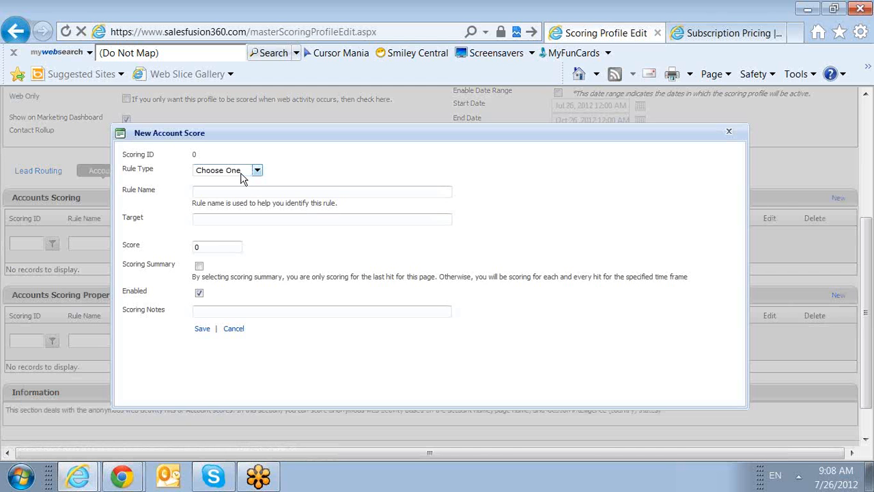
click(256, 171)
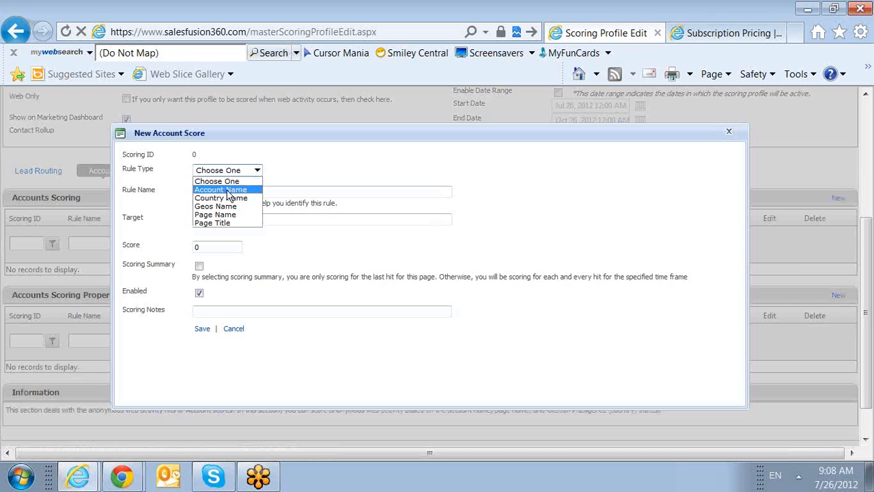
click(228, 190)
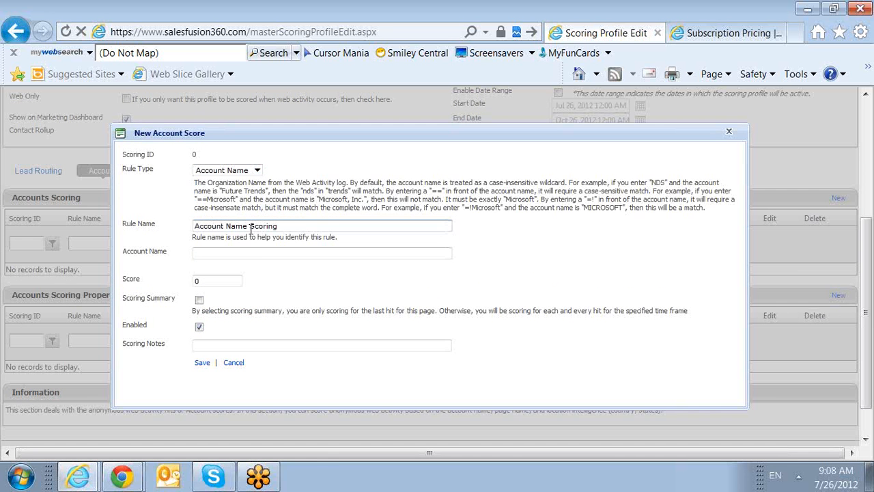
click(262, 253)
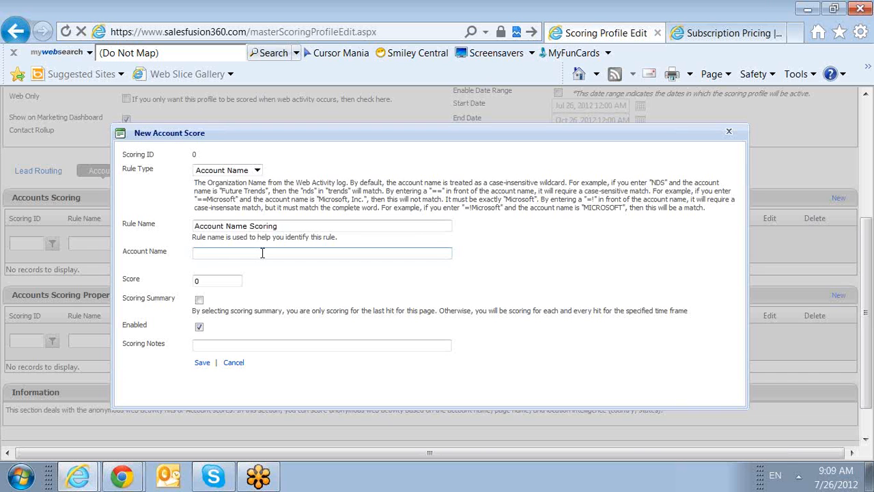
text(Acme Co)
Step: Set the Acme Co rule's score to 5 and save the rule
drag(236, 253, 195, 280)
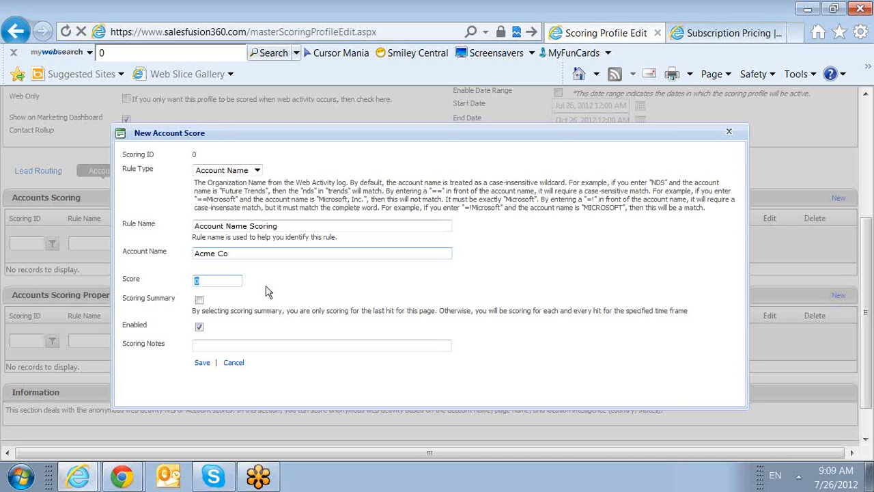
text(5)
drag(208, 281, 192, 283)
click(289, 296)
drag(231, 253, 193, 281)
click(276, 301)
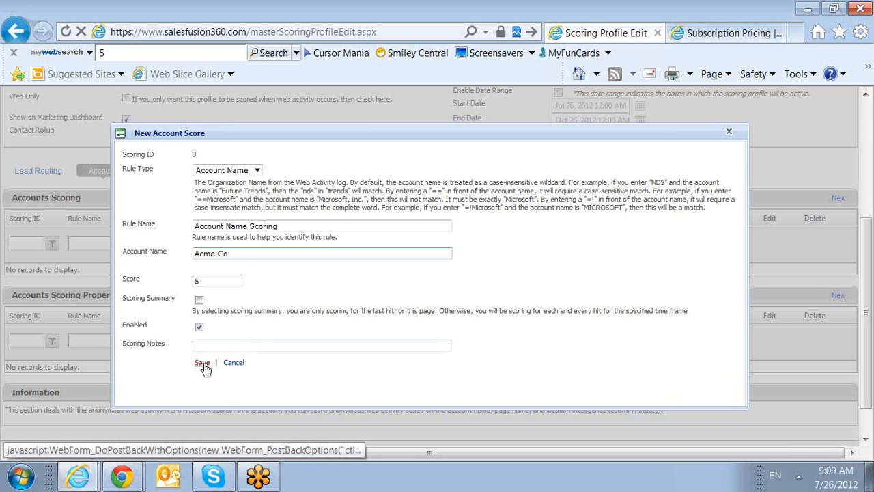
click(202, 364)
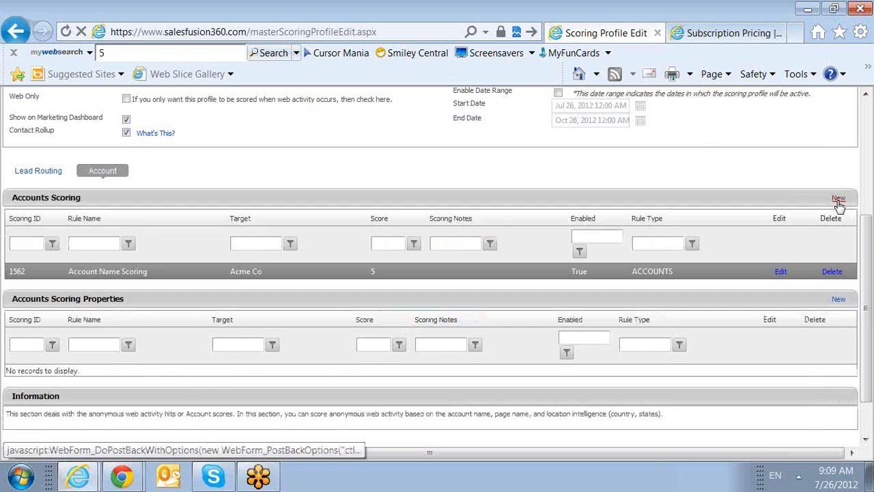
Step: Draft another Account Name rule for "Competitor" with a score of -15, and close it without saving
click(838, 200)
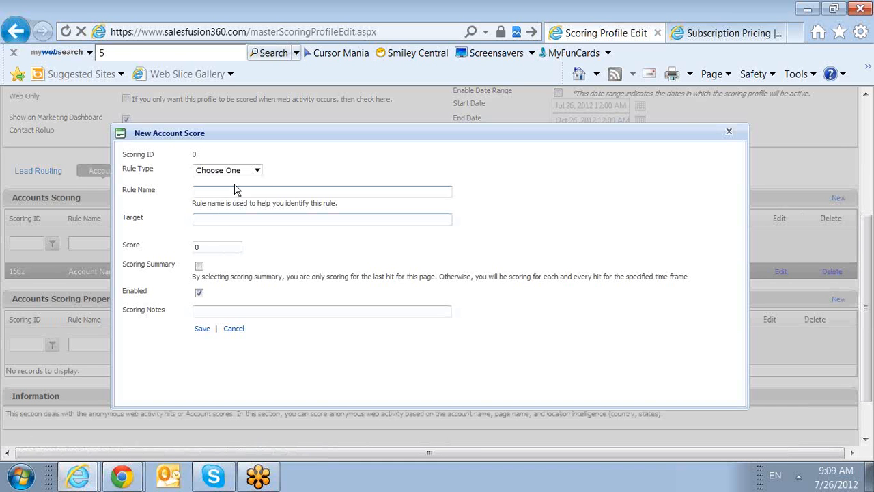
click(232, 170)
click(246, 187)
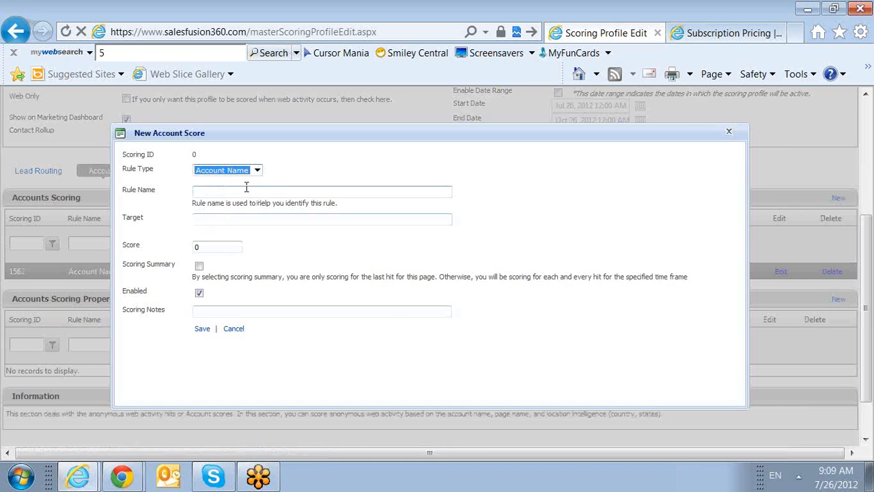
text(Competitor)
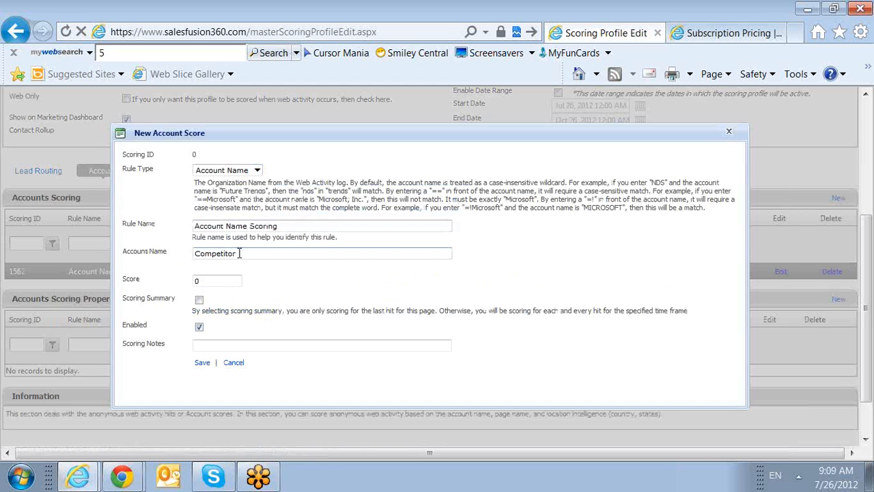
key(Tab)
text(-15)
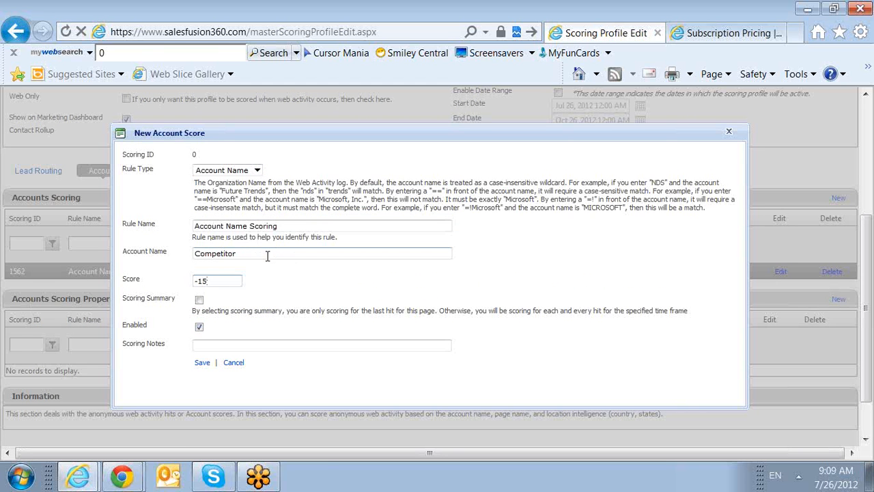
drag(267, 255, 117, 262)
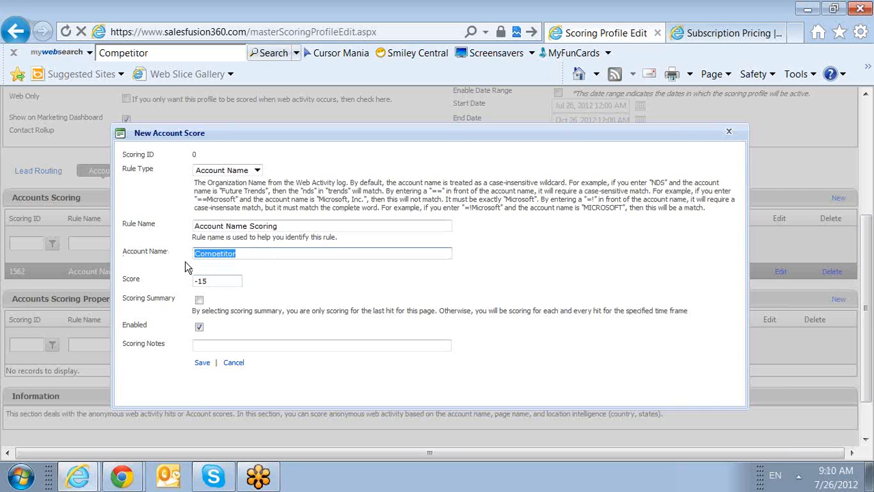
click(728, 133)
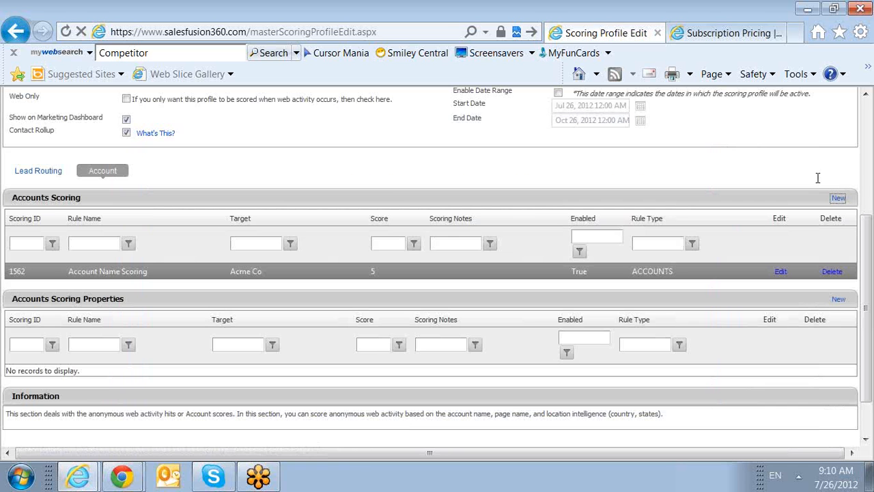
Step: Add a Country Name scoring rule targeting Abu Dhabui with a score of -99 and save it
click(839, 199)
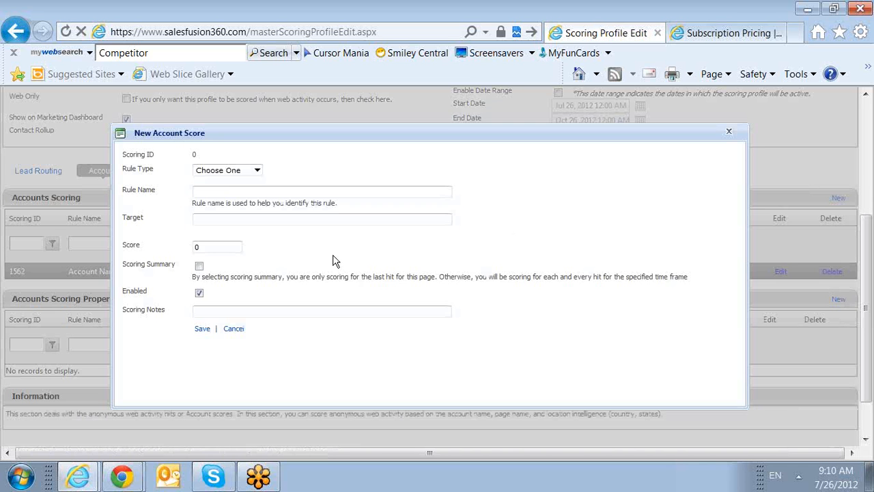
click(243, 172)
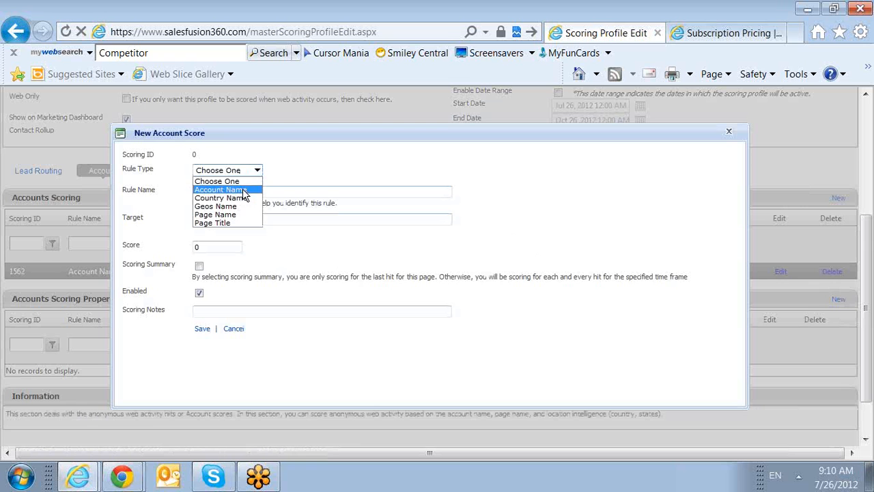
click(246, 198)
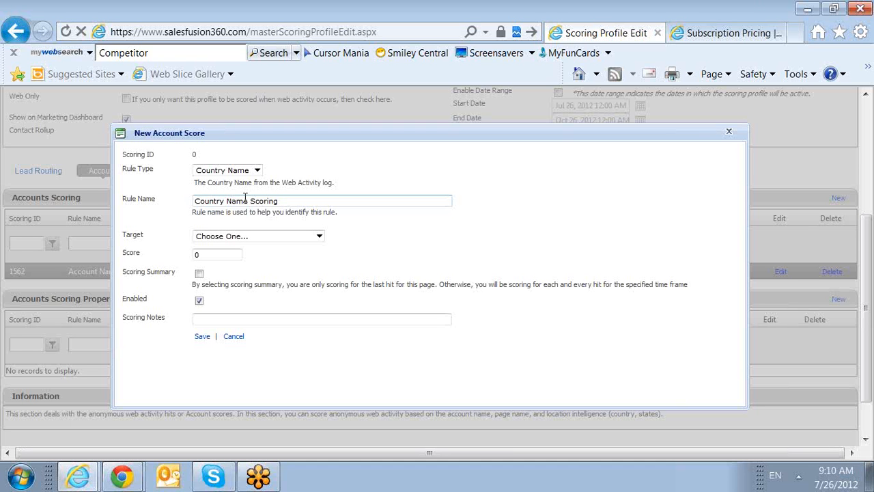
click(279, 237)
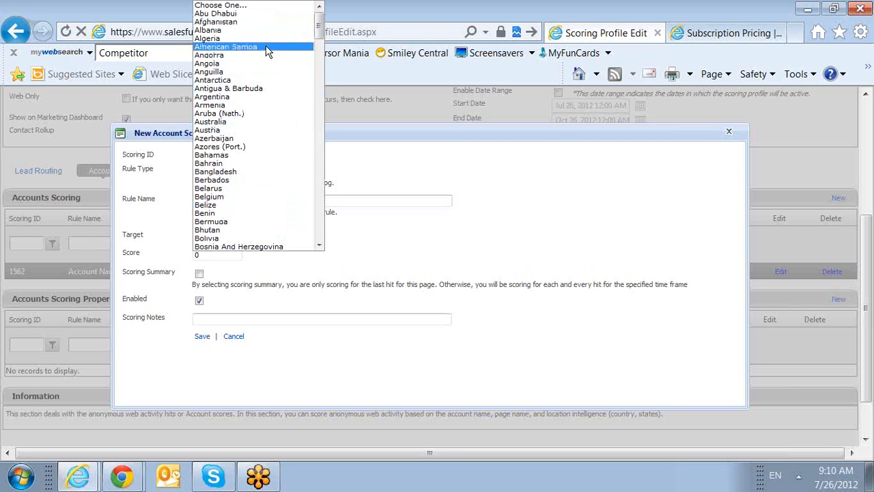
click(247, 14)
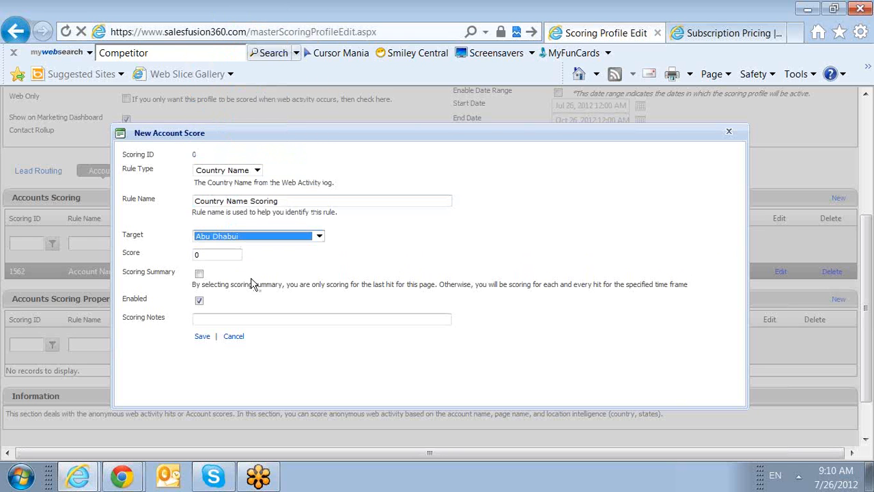
double_click(224, 258)
text(-99)
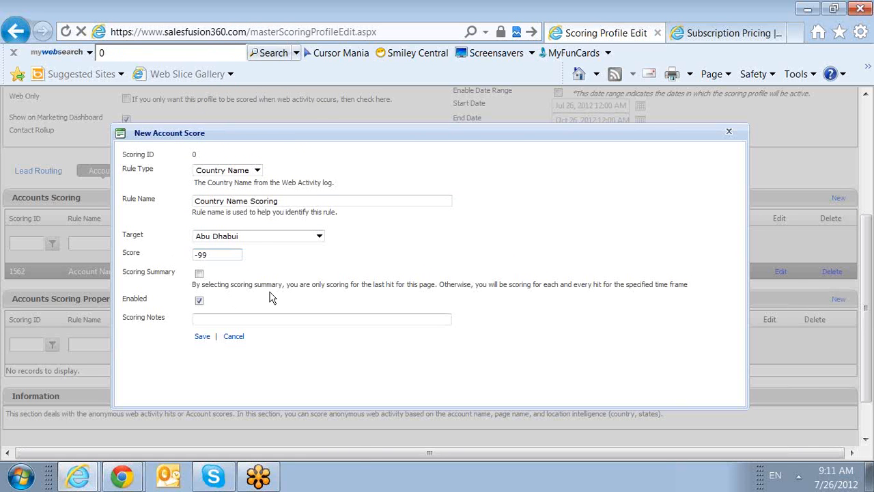
click(208, 338)
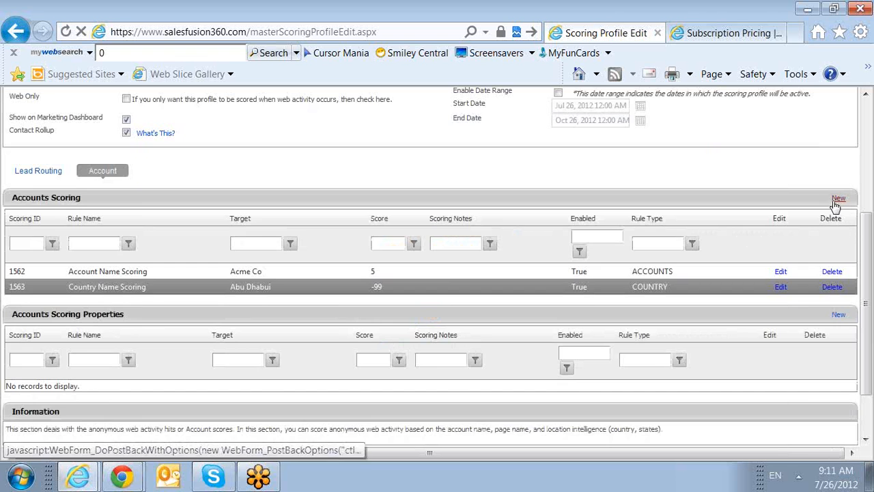
Step: Add a Country Name scoring rule targeting United States with a score of 100 and save it
click(836, 202)
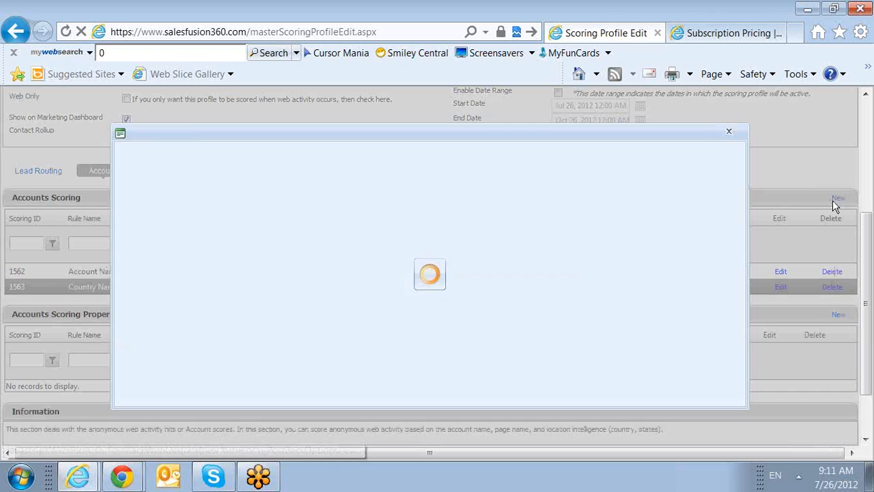
click(216, 172)
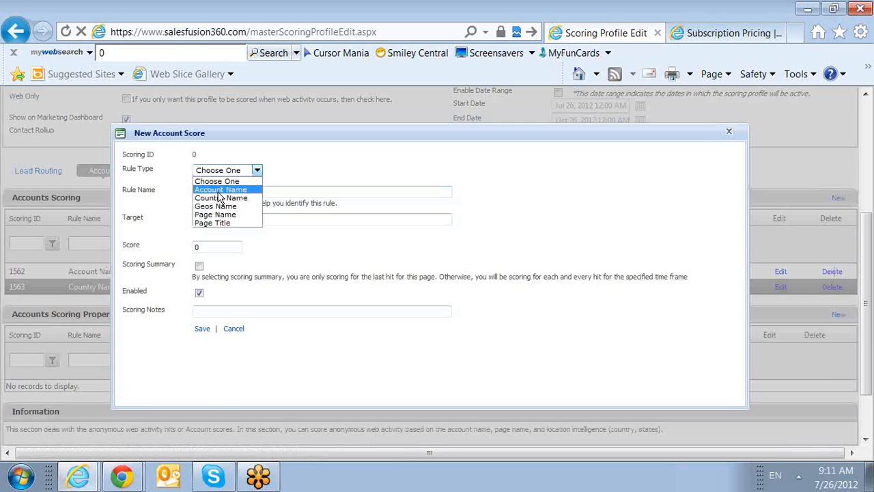
click(221, 197)
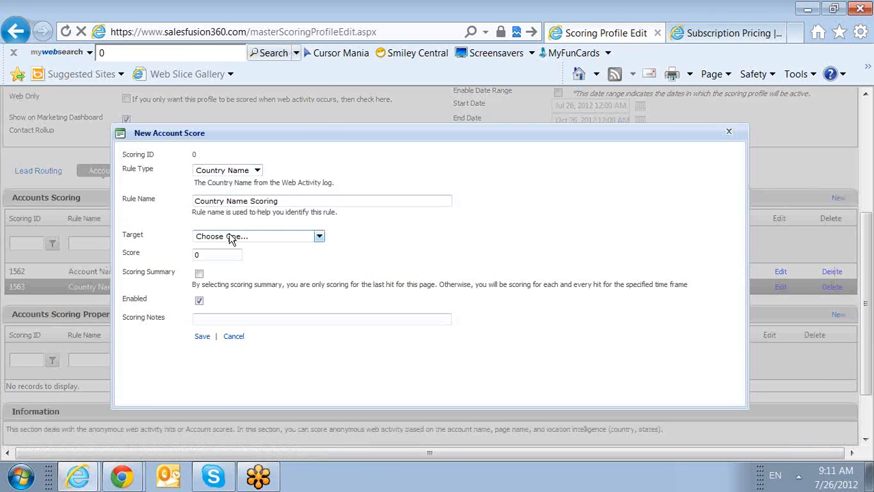
click(230, 236)
drag(319, 35, 300, 226)
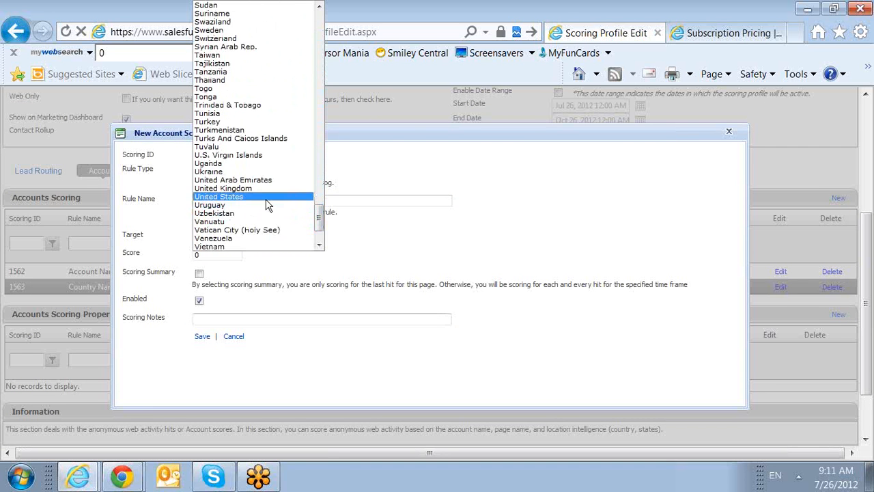
click(218, 196)
click(226, 254)
text(100)
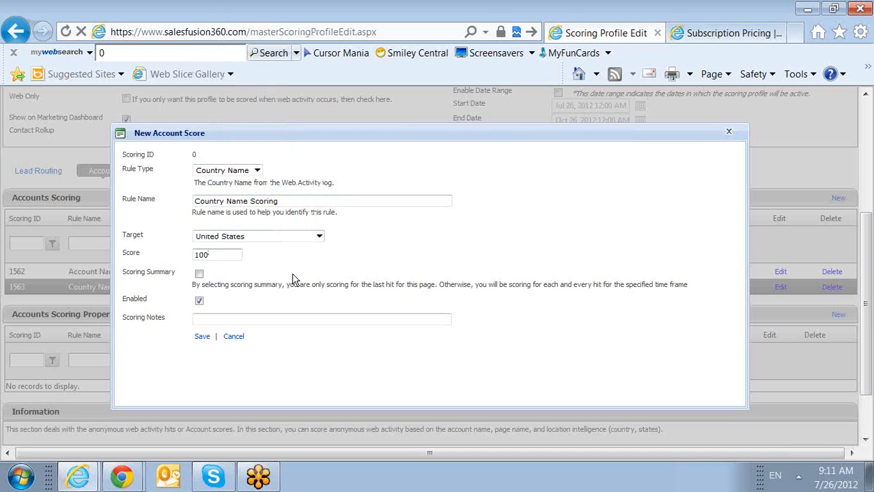
click(201, 337)
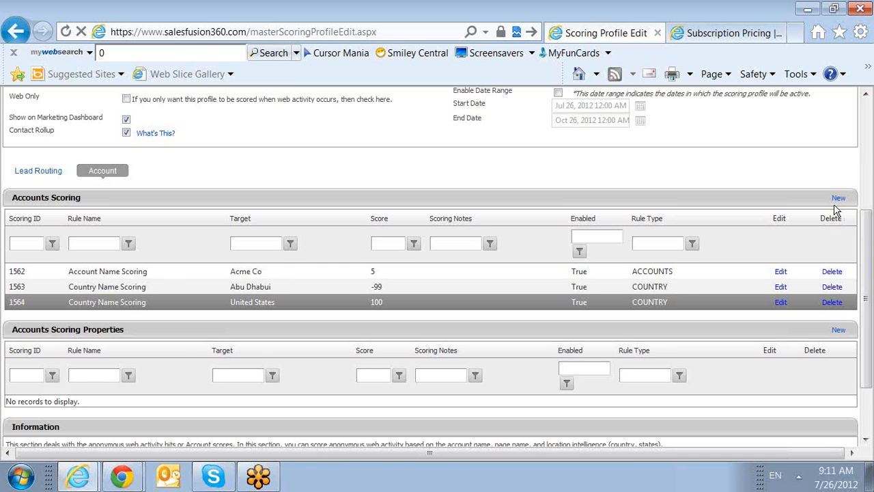
Step: Start a new account scoring rule of type Geos Name and name it "Geos Scoring"
click(837, 199)
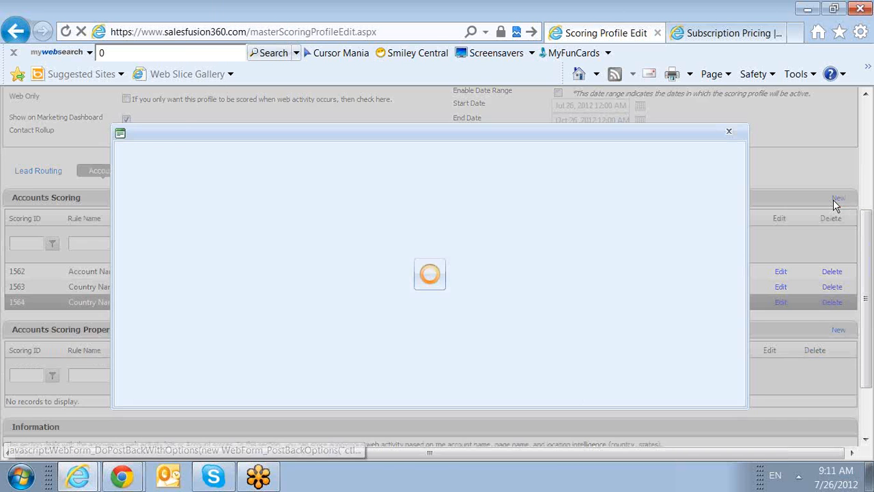
click(258, 172)
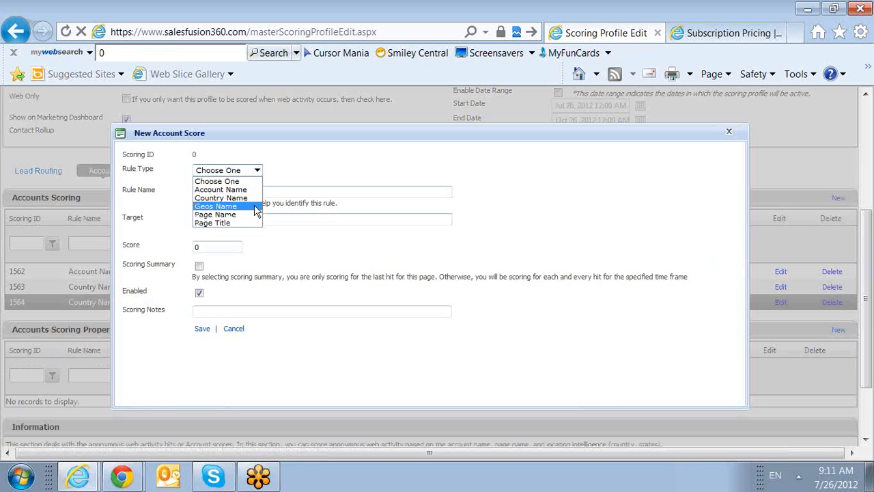
click(255, 207)
click(312, 200)
text(Geos Scoring)
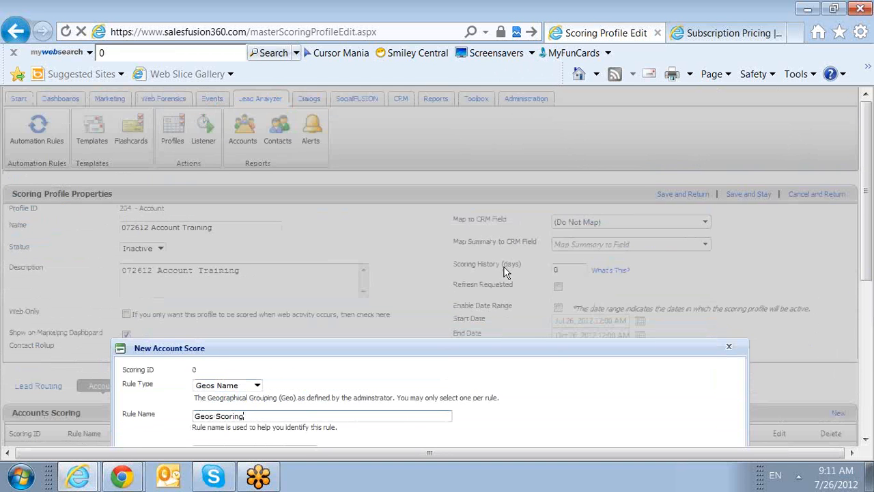
scroll(477, 273, down, 3)
Step: Set the Geos Scoring rule's target to Asia-Pacific and its score to 100
click(313, 237)
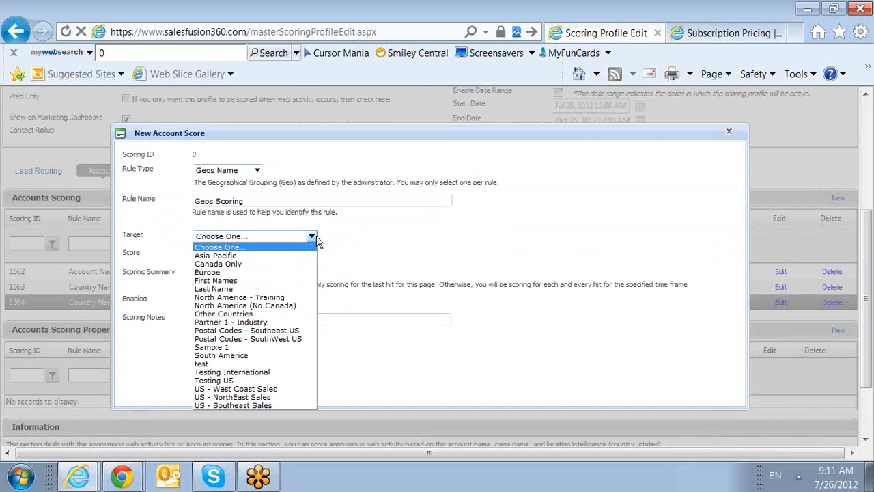
click(327, 235)
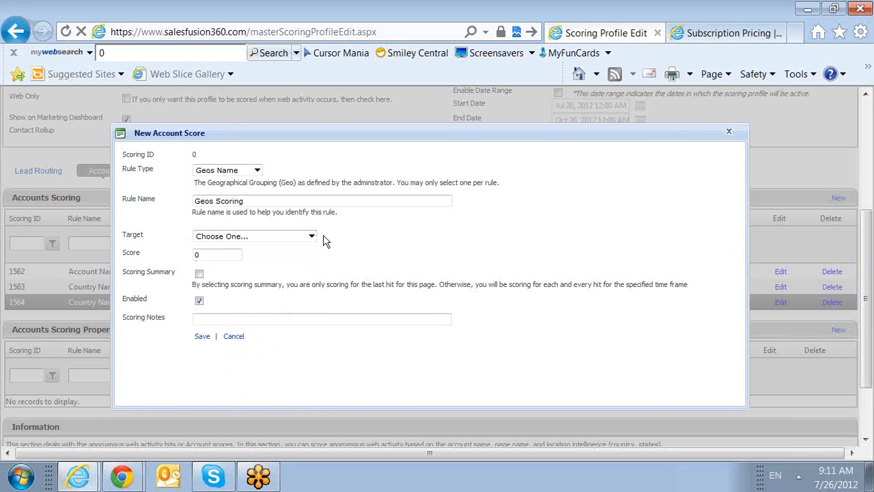
click(312, 236)
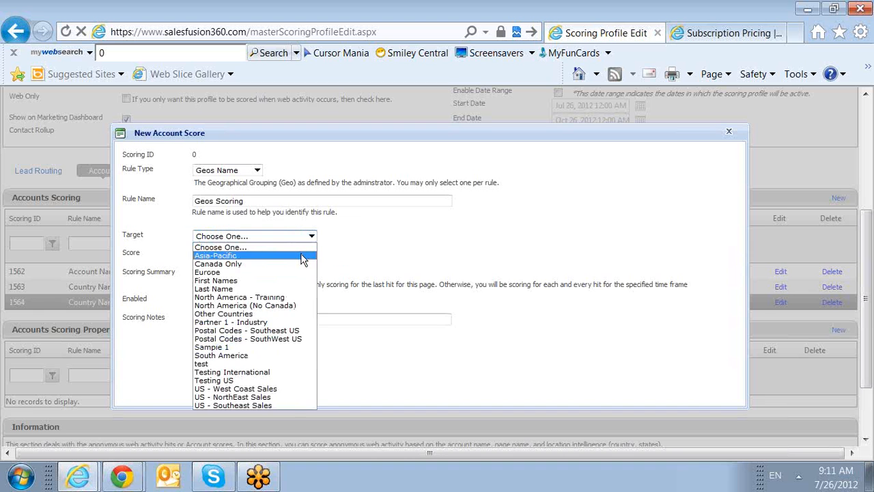
click(302, 255)
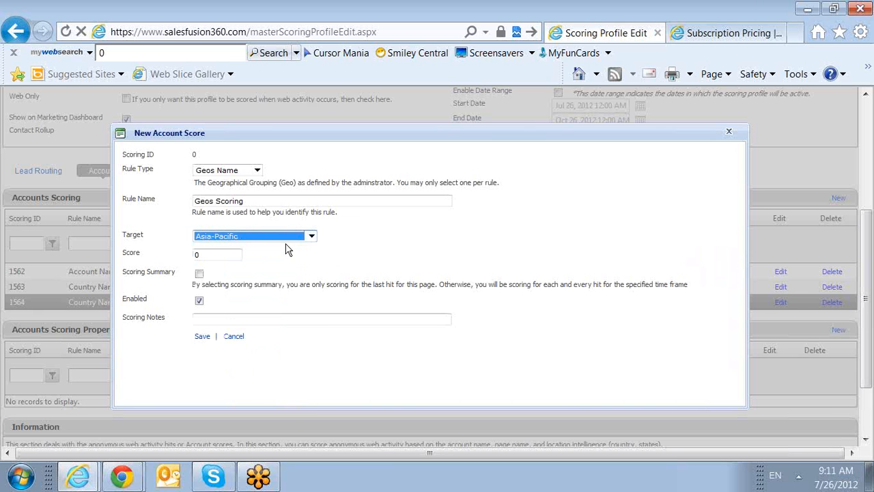
key(Tab)
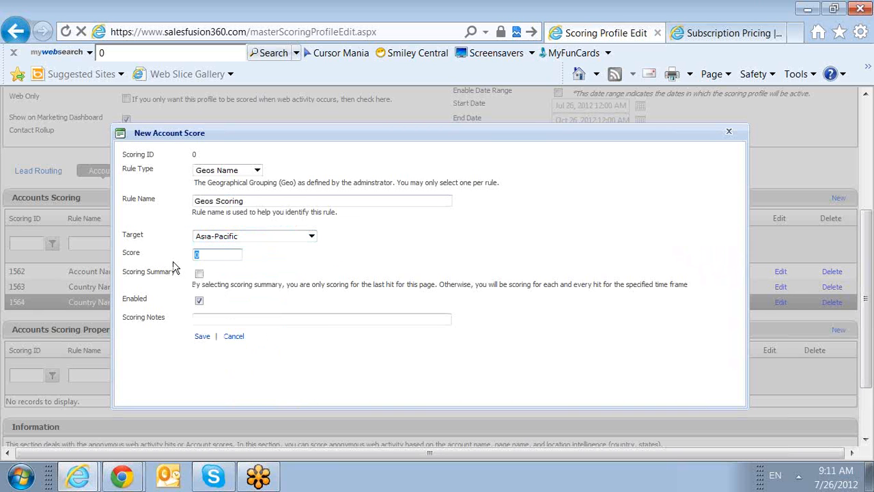
text(100)
Step: Change the Geos Scoring rule's target to Europe and its score to -100, and close the rule without saving
click(310, 237)
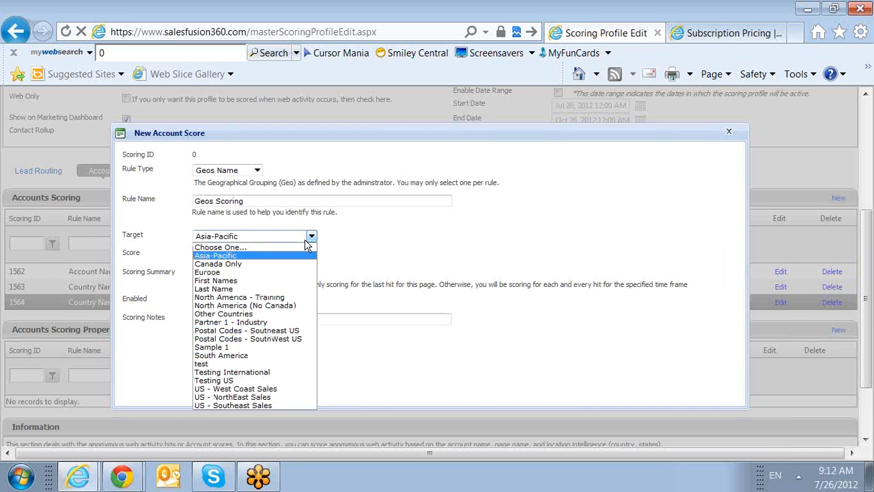
click(291, 272)
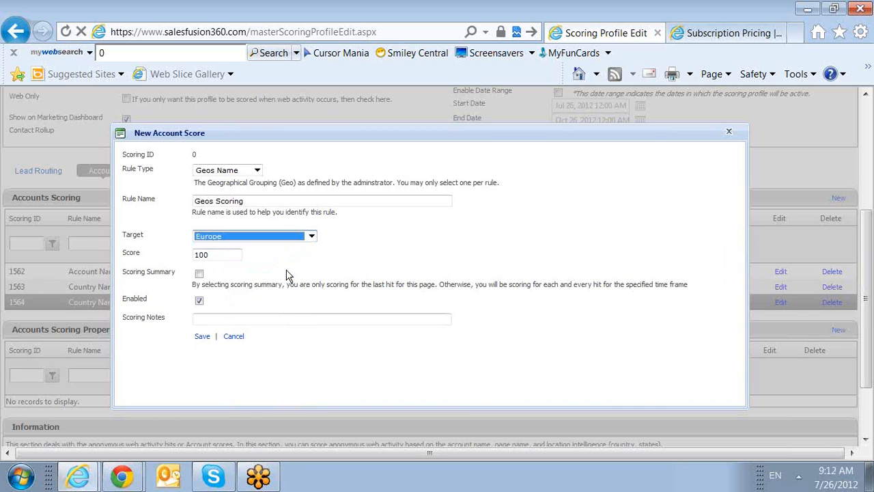
click(195, 254)
text(-)
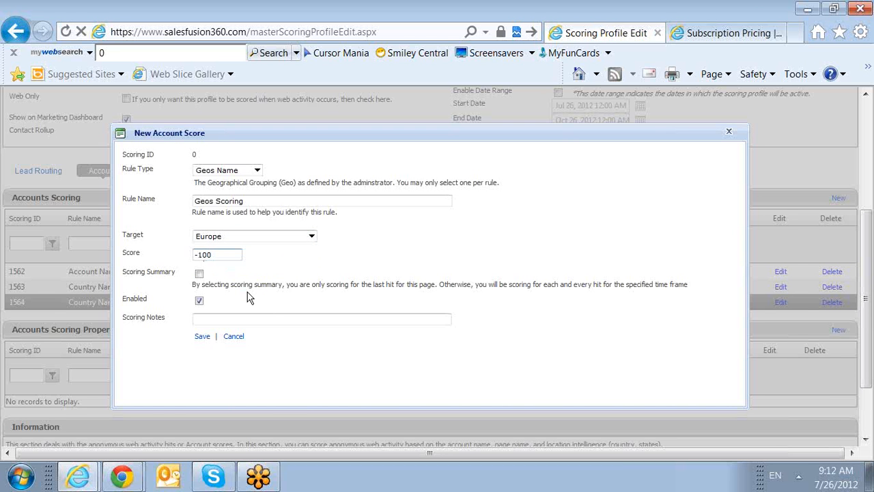
click(729, 131)
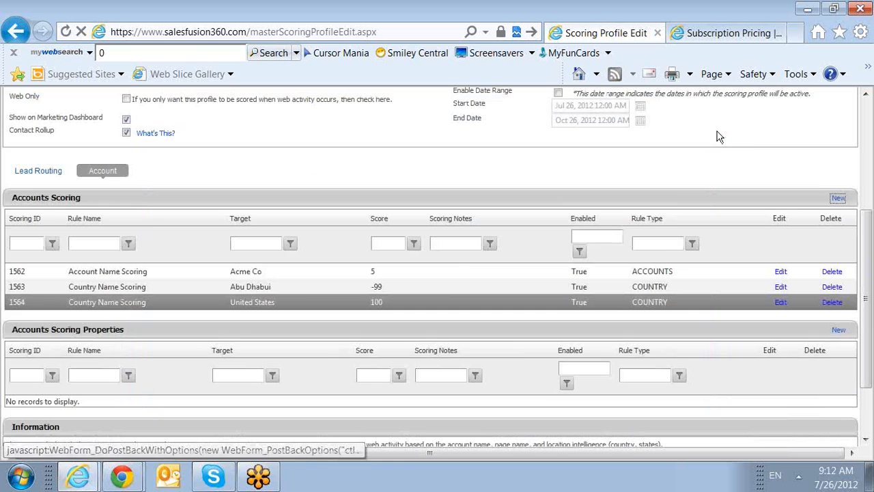
Step: Start a new account scoring rule of type Page Name, keeping the rule name "Page/Path Name Scoring"
click(839, 199)
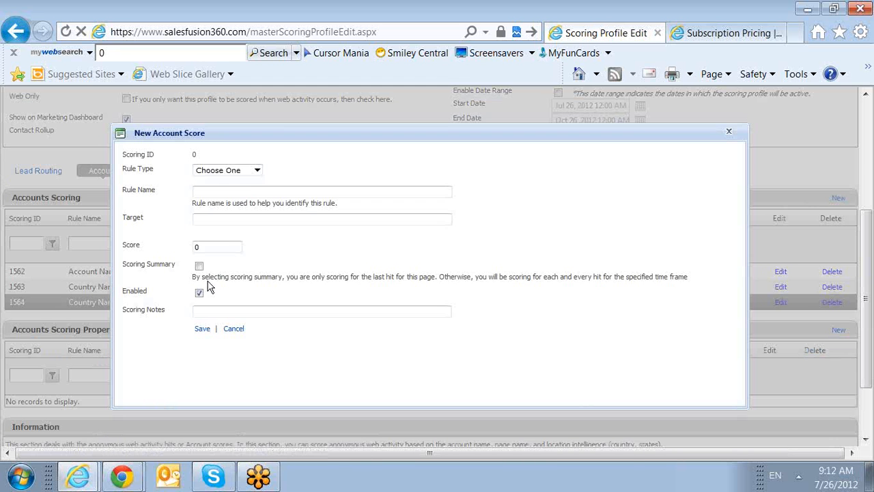
click(258, 171)
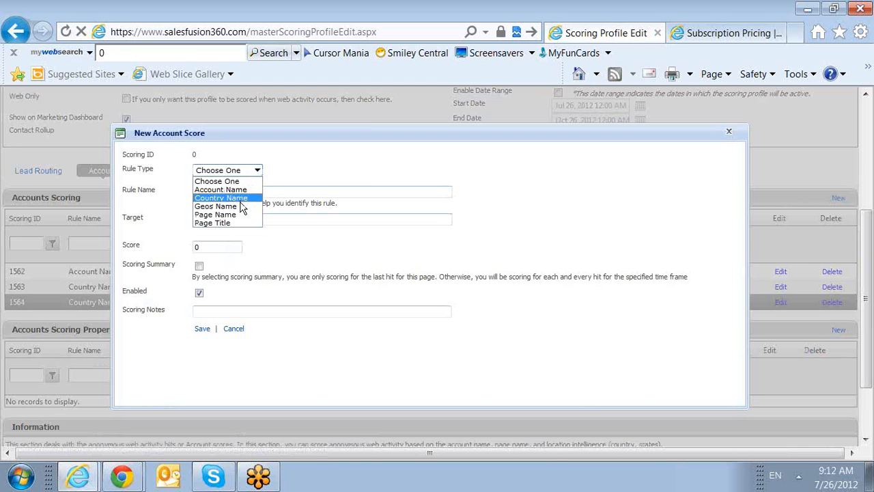
click(239, 216)
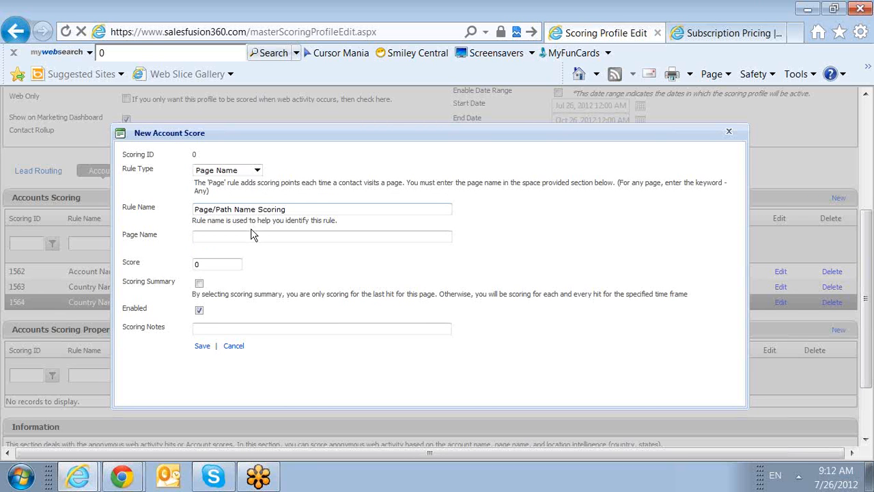
click(257, 236)
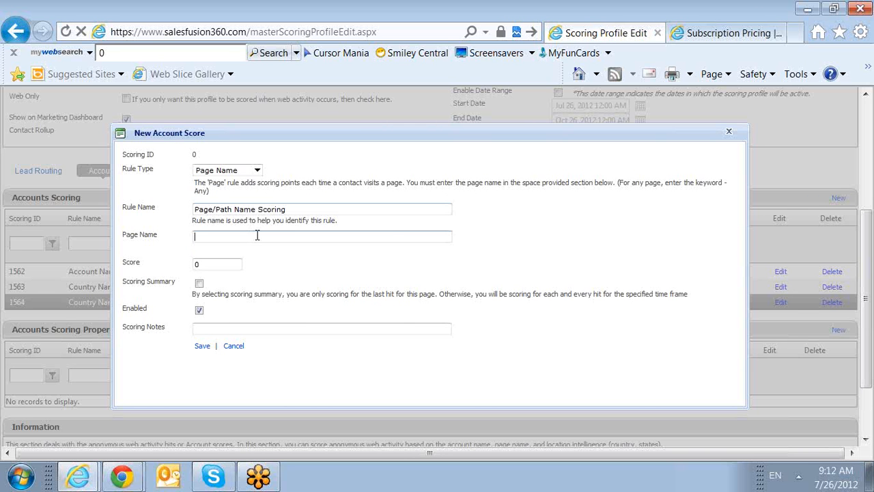
Step: Copy the subscription pricing page's full URL from the SalesFUSION website and paste it as the rule's page name
click(696, 33)
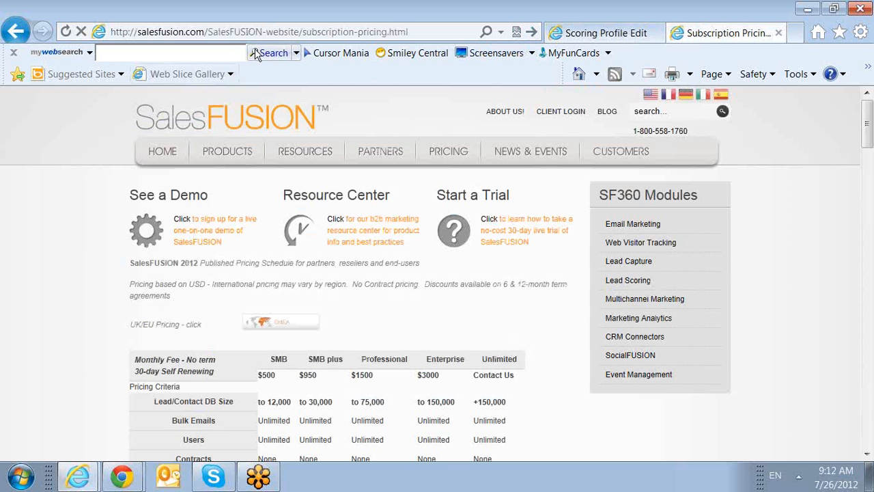
click(214, 35)
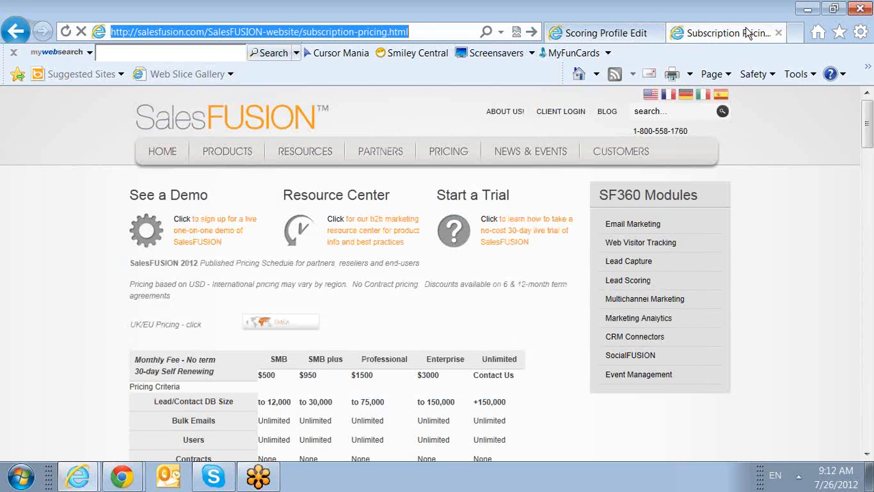
click(421, 34)
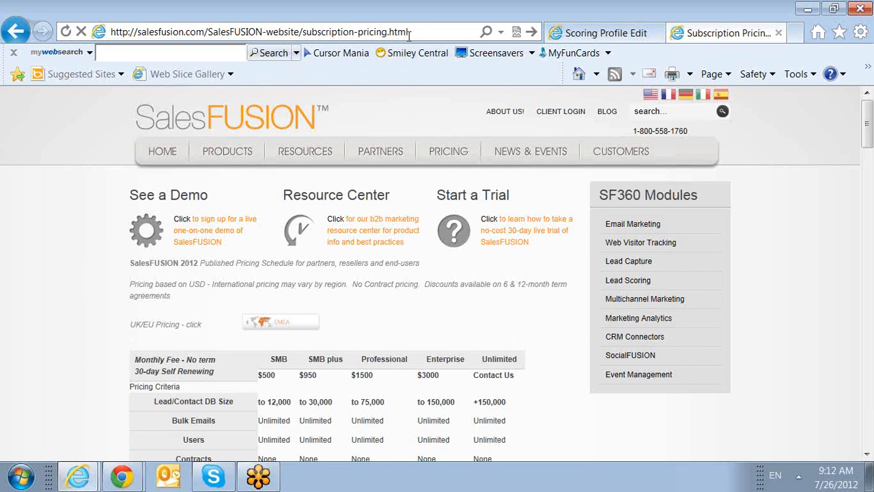
drag(410, 31, 110, 32)
key(ctrl+c)
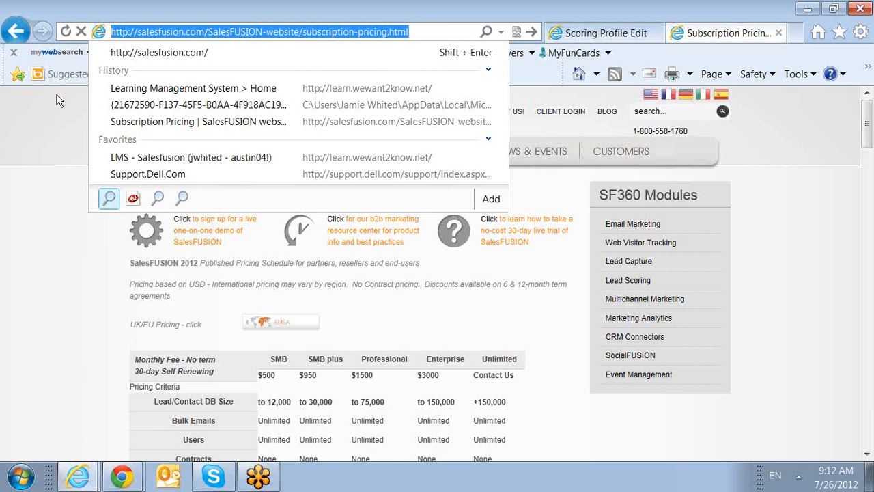
click(598, 33)
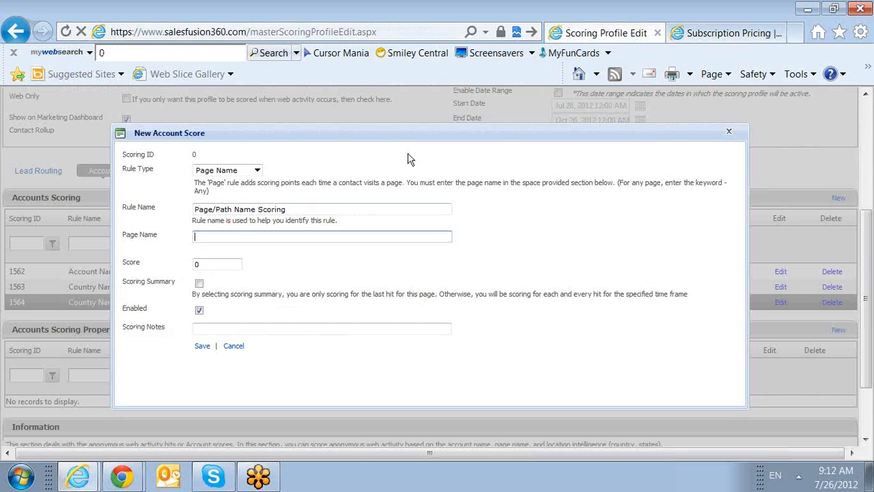
click(238, 239)
key(ctrl+v)
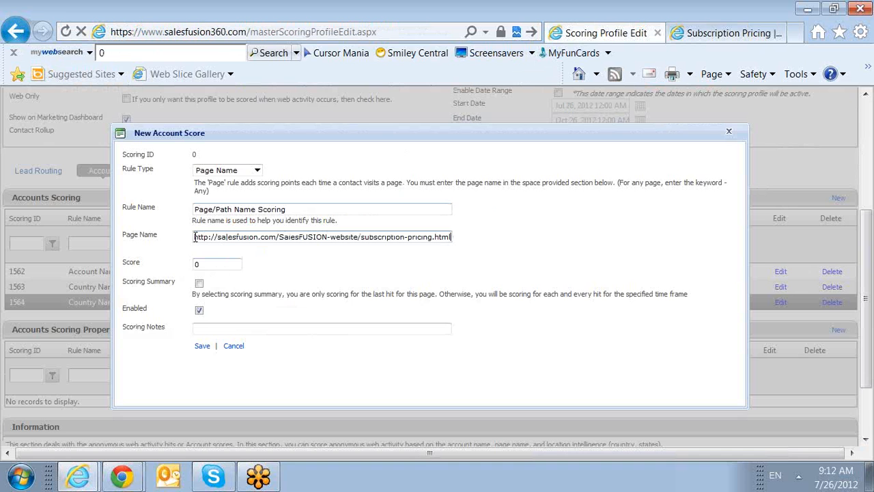
drag(195, 237, 268, 245)
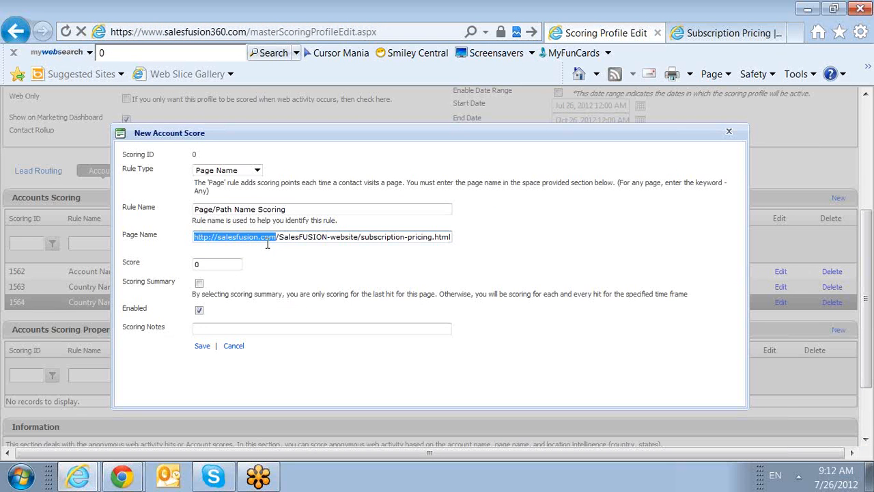
key(ctrl+c)
key(Delete)
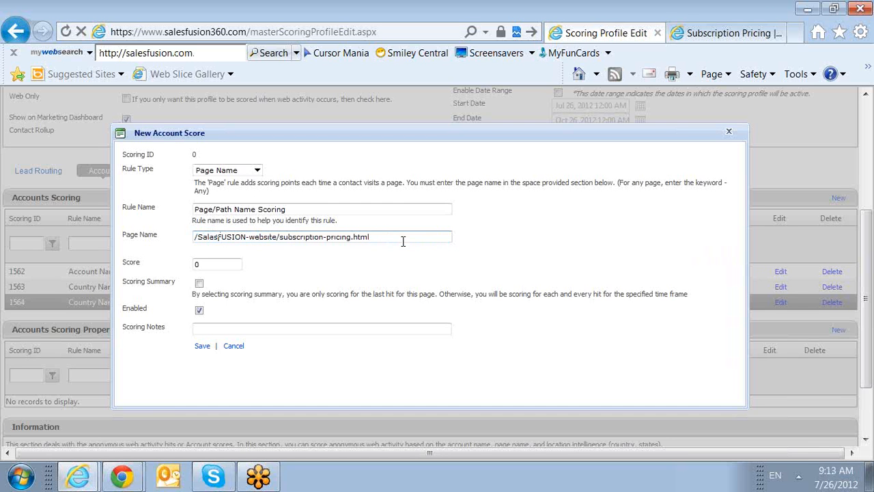
Step: Try appending "&source=123" to the page path and remove it again
text(&source=123)
drag(419, 237, 371, 246)
key(Delete)
Step: Examine the SalesFUSION website's Pricing, Products, Resources and News & Events sections for pages worth scoring, and return to the scoring profile
click(724, 33)
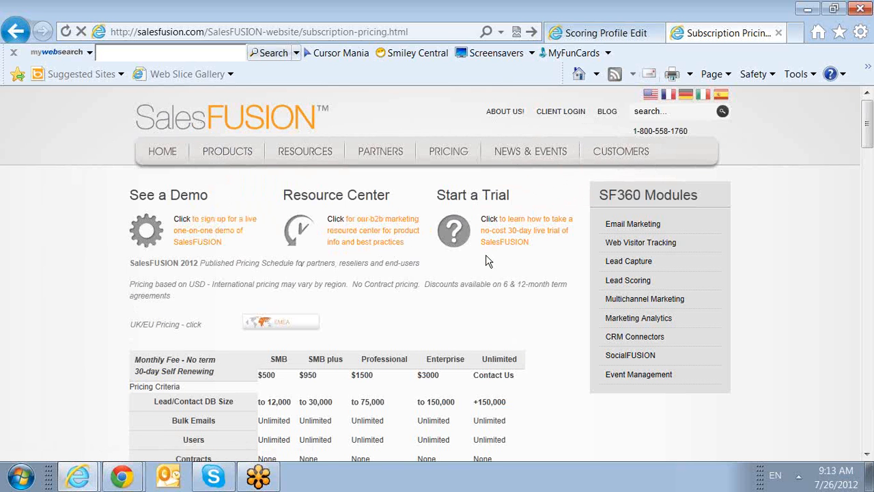
mouse_move(441, 164)
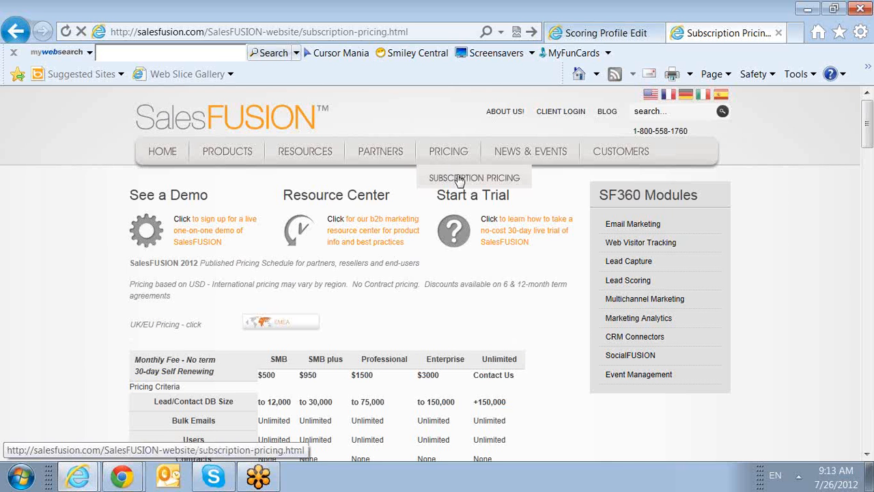
mouse_move(228, 163)
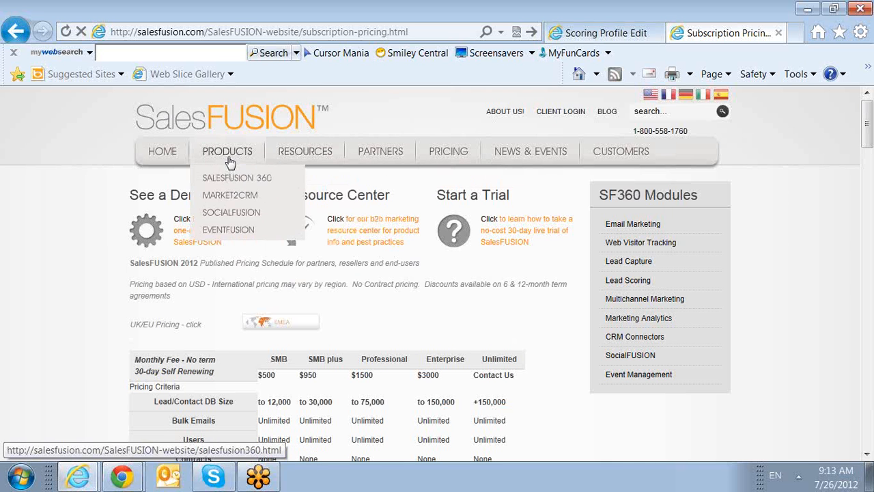
mouse_move(230, 196)
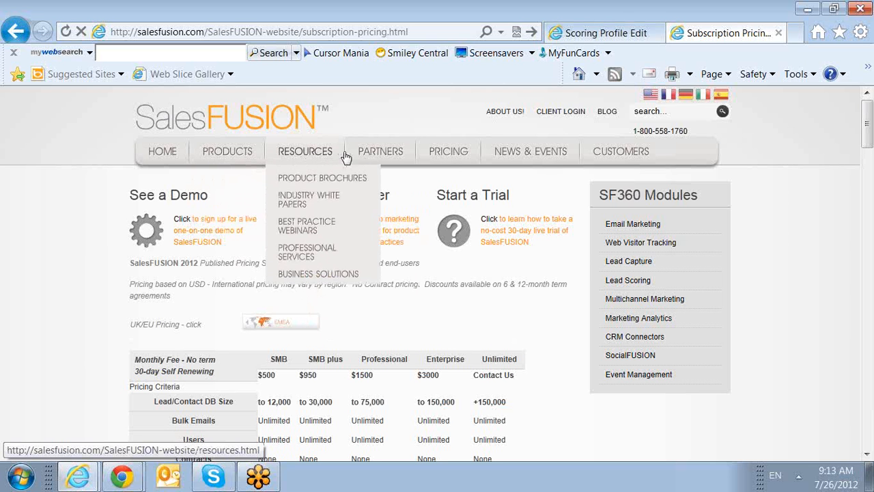
mouse_move(536, 151)
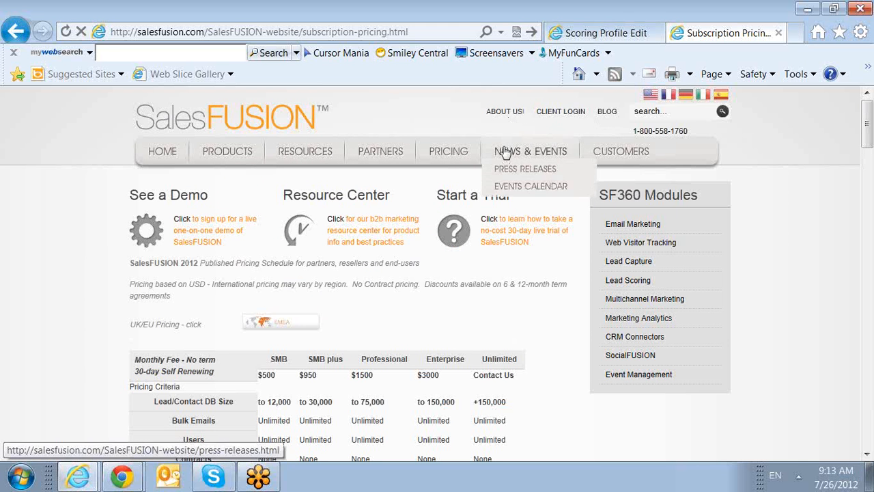
click(606, 32)
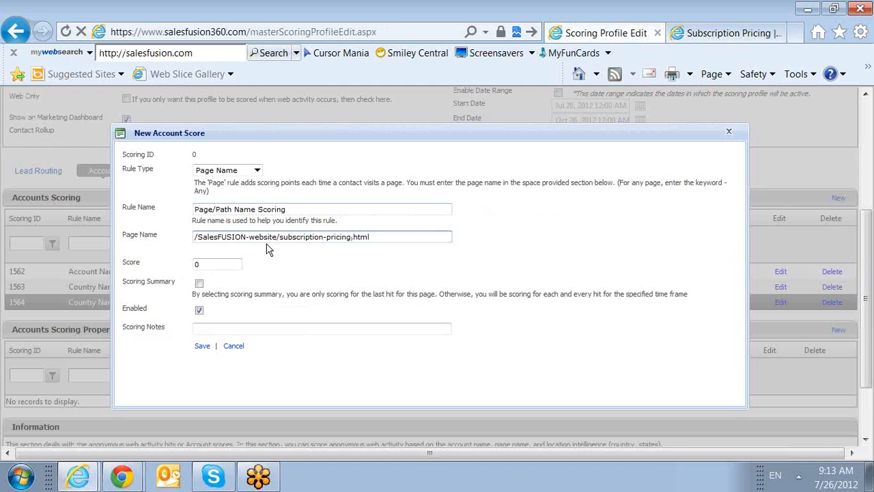
Step: Set the subscription pricing page rule's score to 5 and save the rule
key(Tab)
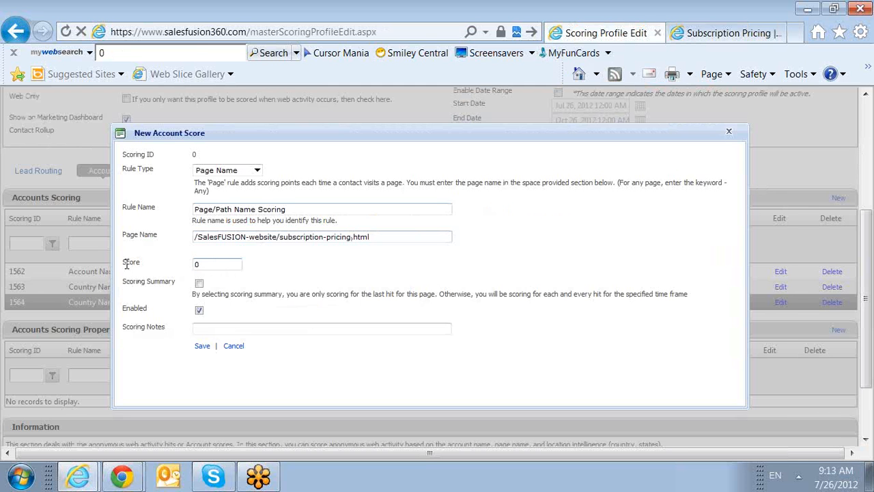
text(5)
click(202, 345)
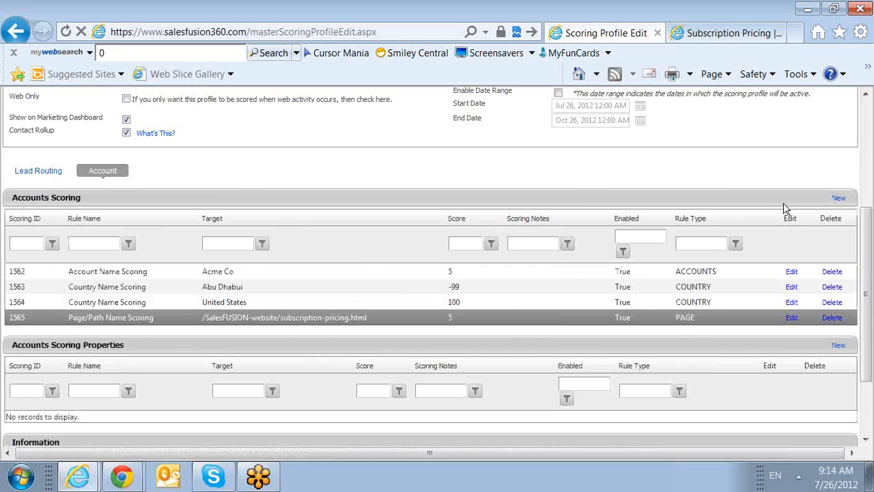
Step: Start another account scoring rule of type Page Name and set its page name to the keyword "Any"
click(838, 197)
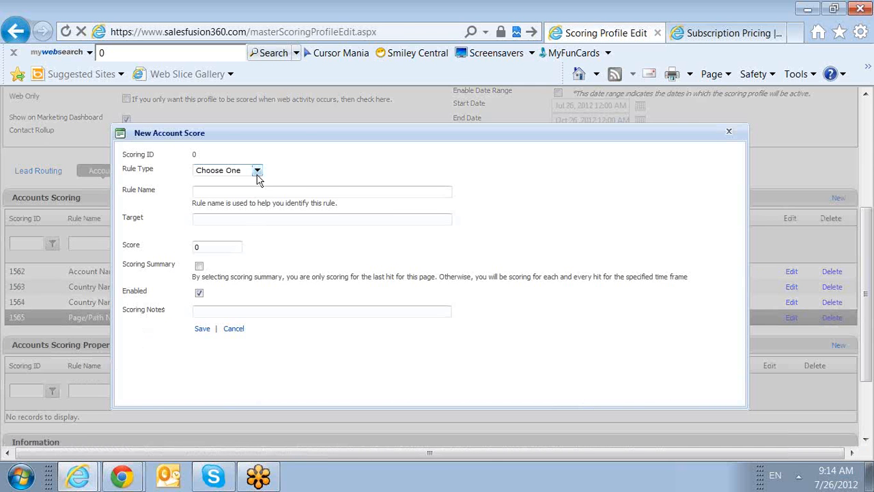
click(726, 33)
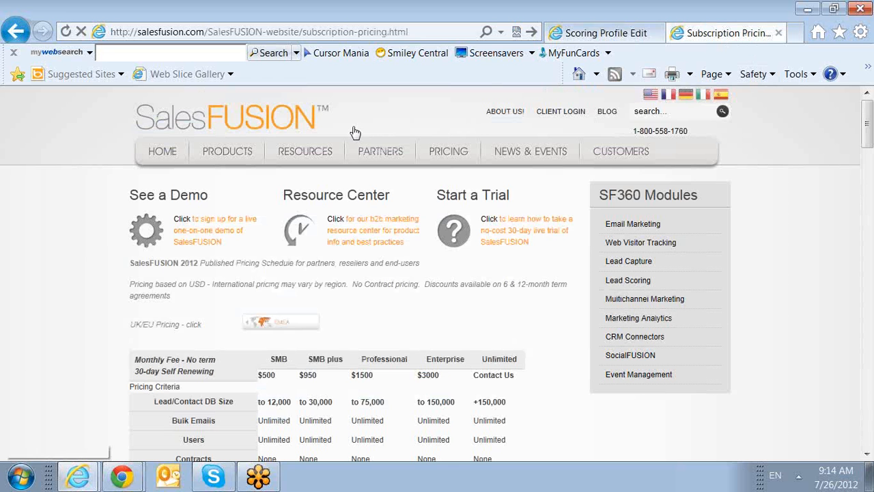
click(606, 34)
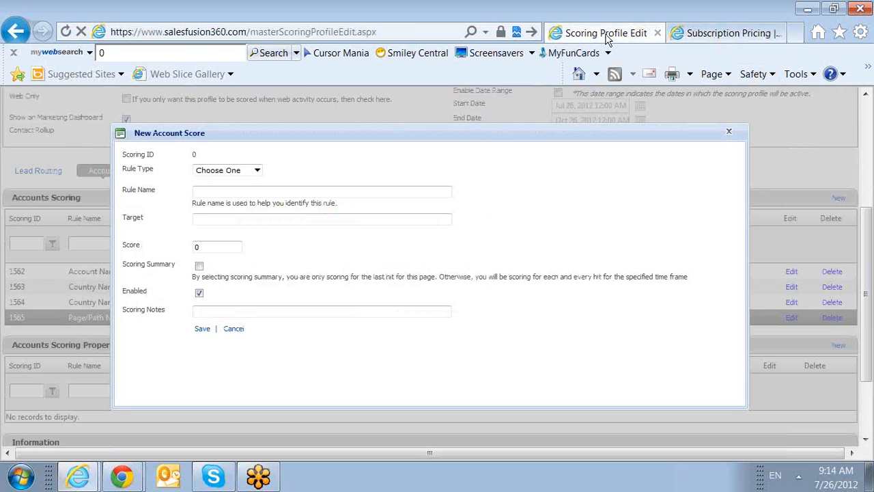
click(257, 170)
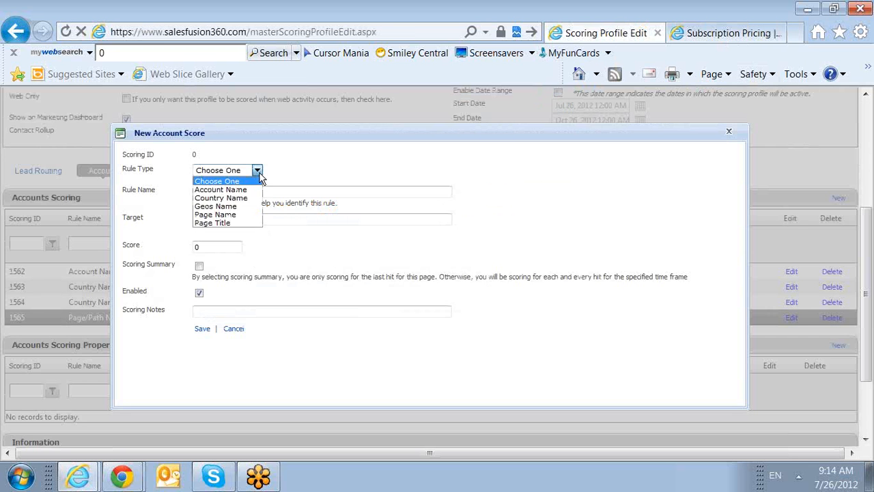
click(242, 214)
click(240, 234)
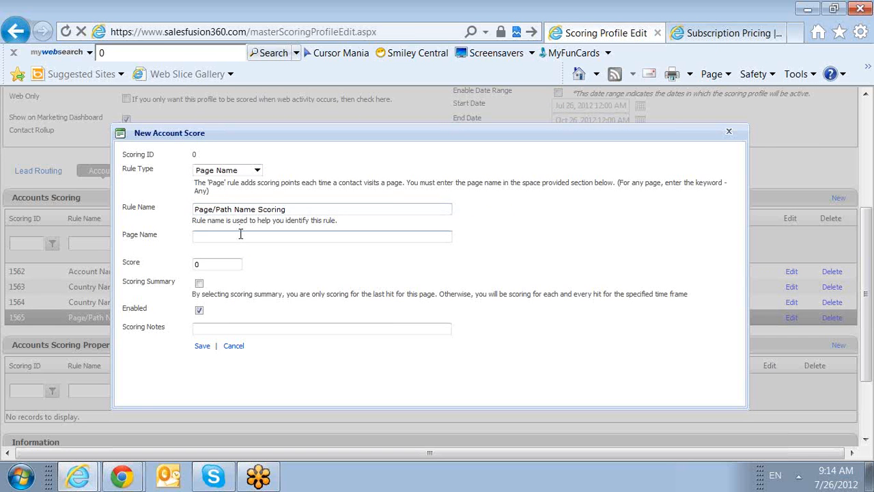
text(Any,)
drag(212, 189, 180, 184)
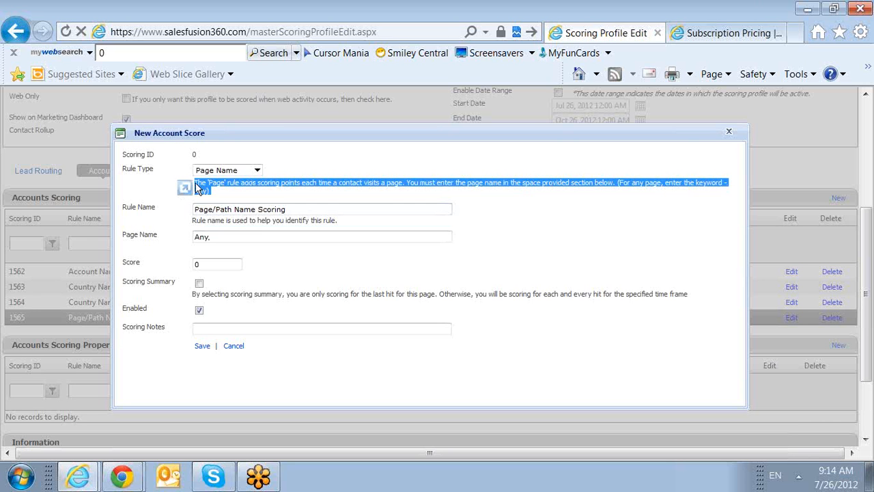
click(256, 239)
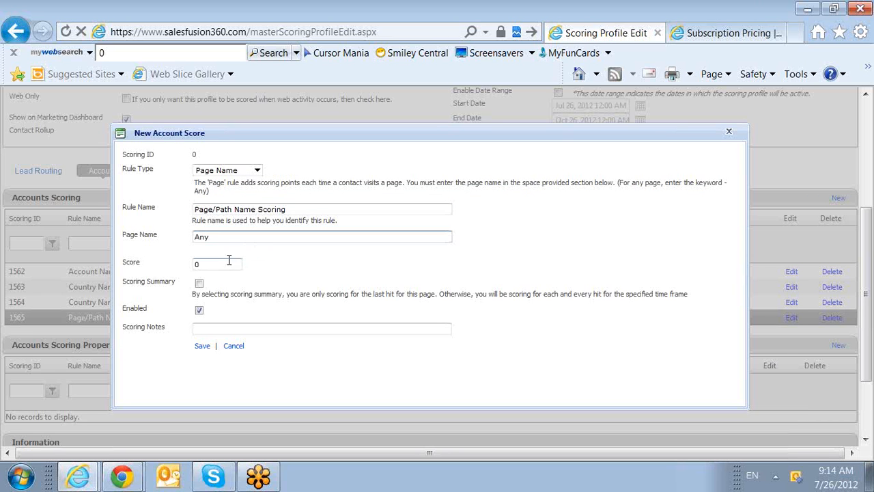
Step: Set the any-page rule's score to 1 and save the rule
double_click(198, 265)
text(1)
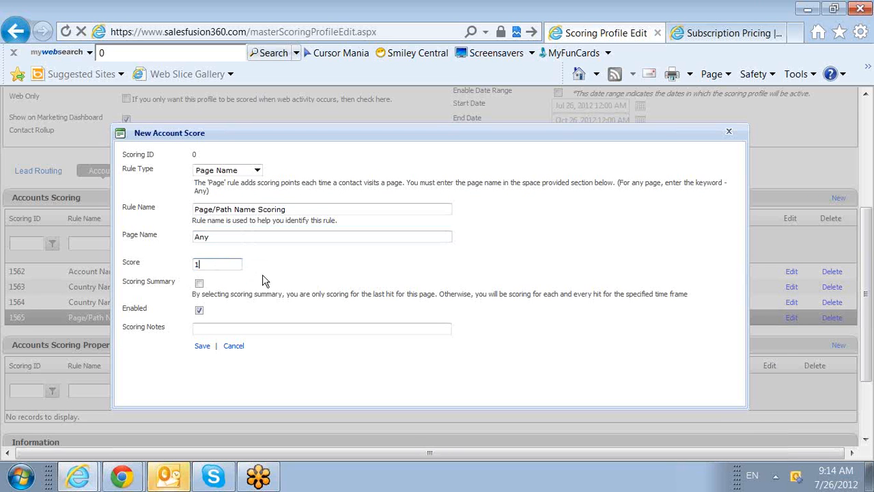
click(201, 345)
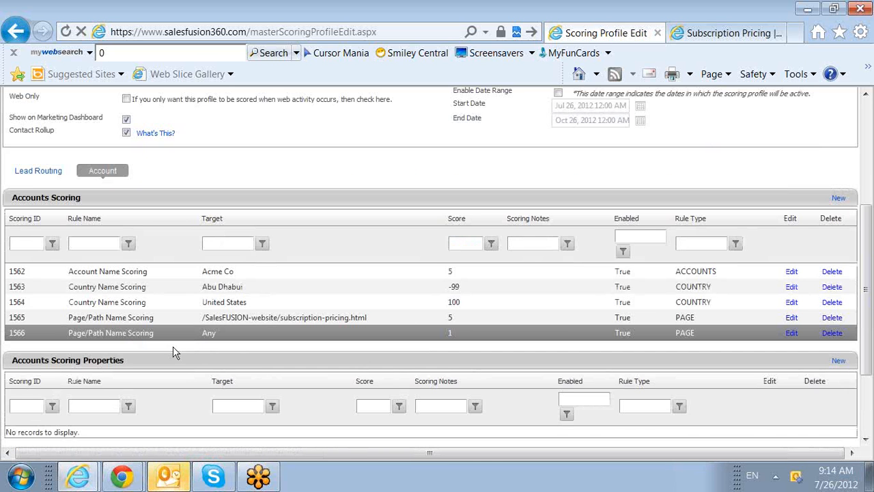
Step: Start another account scoring rule, and browse the SalesFUSION website's Microsoft Dynamics CRM and Facebook landing pages as scoring candidates
click(838, 198)
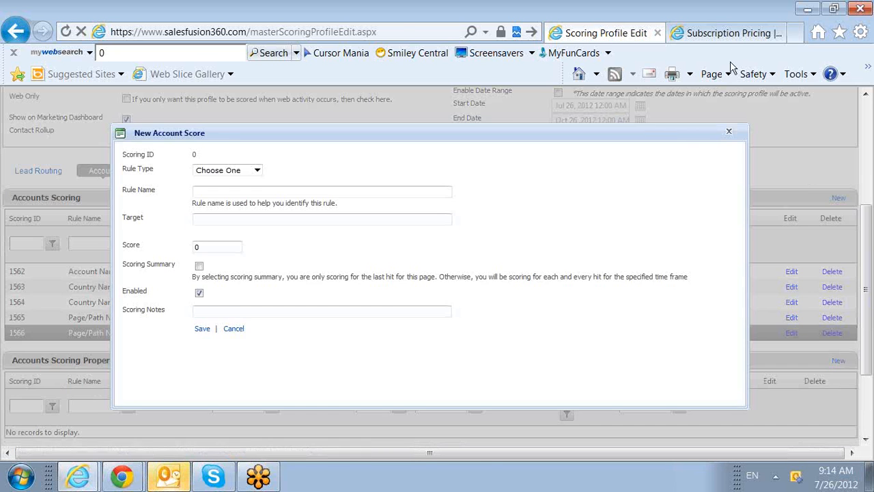
click(709, 33)
mouse_move(227, 151)
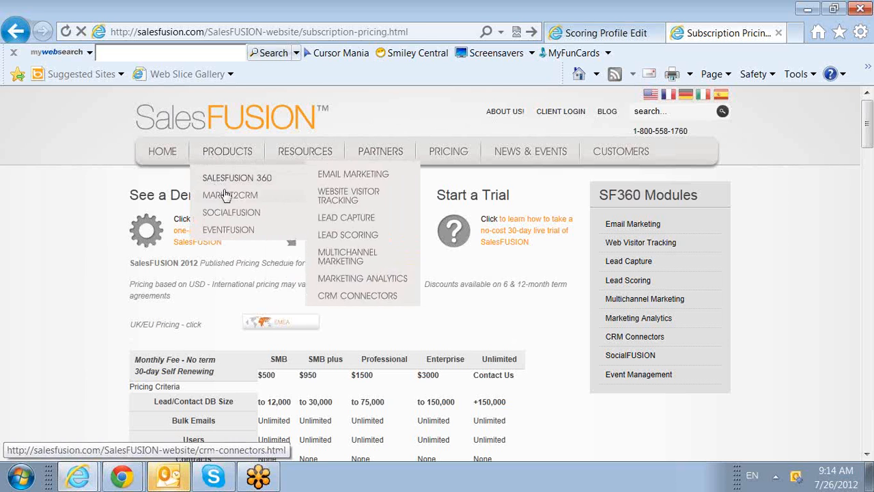
mouse_move(230, 194)
click(327, 204)
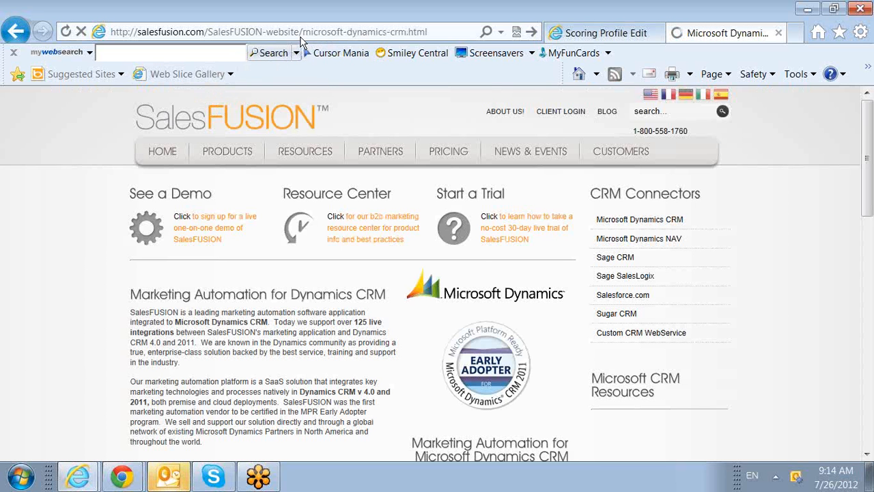
mouse_move(228, 150)
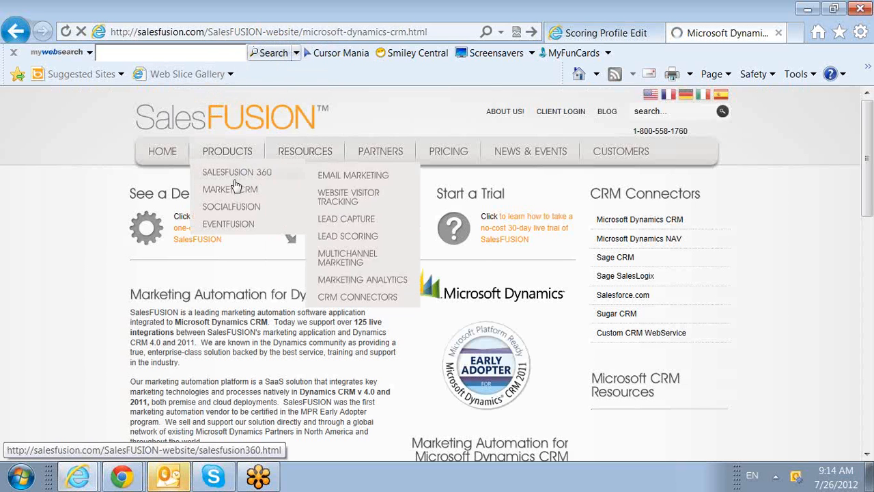
mouse_move(231, 206)
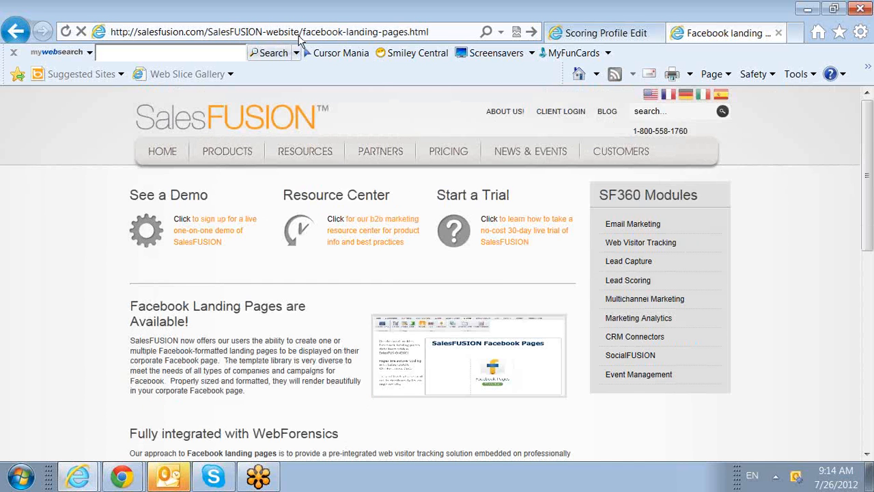
Step: Make the new scoring rule a Page Title rule with the page title "Facebook landing pages | SalesFUSION website"
click(615, 33)
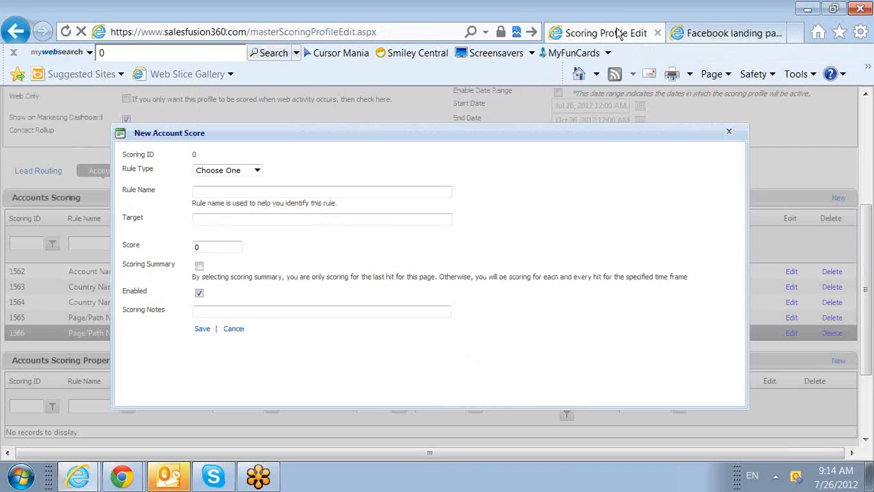
click(258, 171)
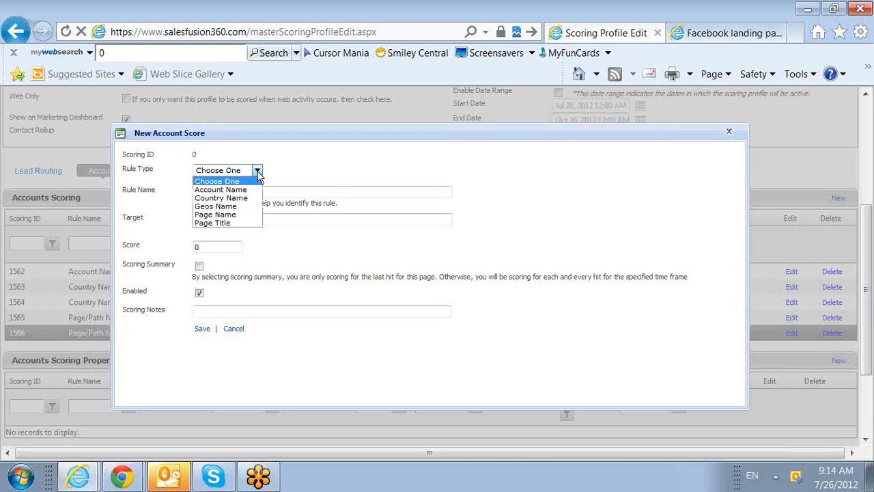
click(243, 225)
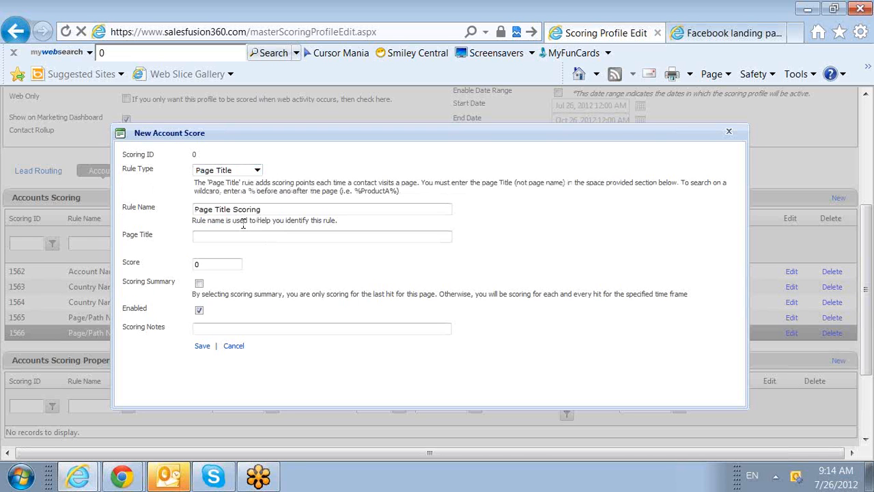
click(728, 35)
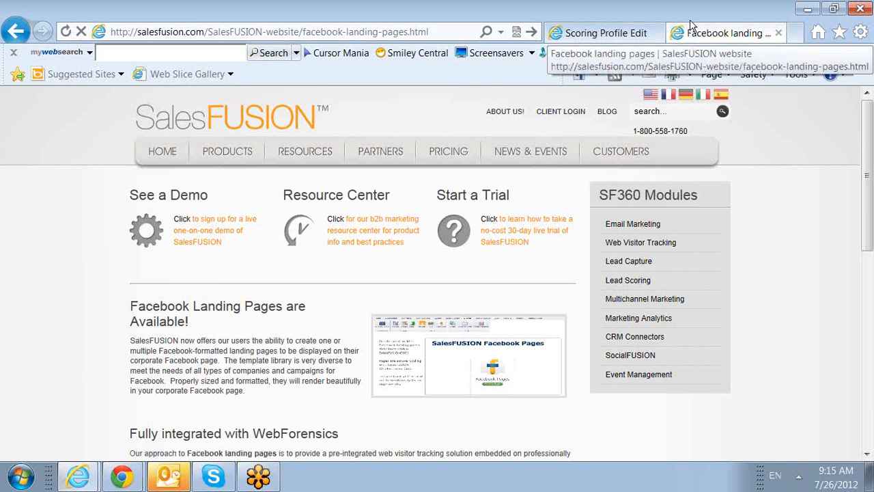
click(608, 32)
text(F)
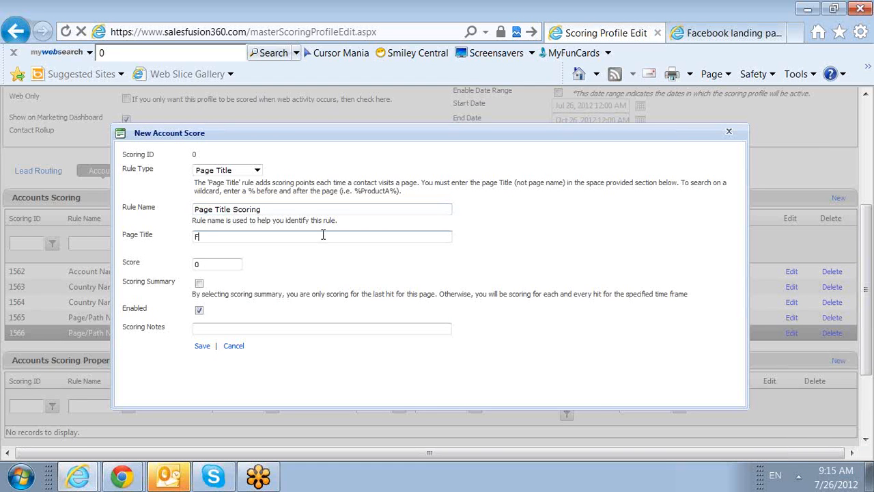
text(acebook landing pages | SalesFUSIO)
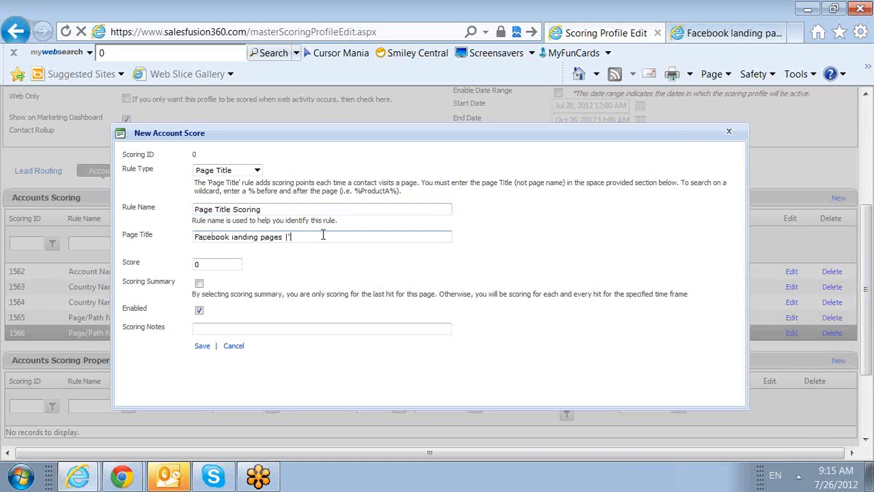
text(N website)
Step: Compare the entered title with the Facebook landing page's title, set the page title rule's score to 2 and save it
drag(383, 239, 73, 253)
click(383, 239)
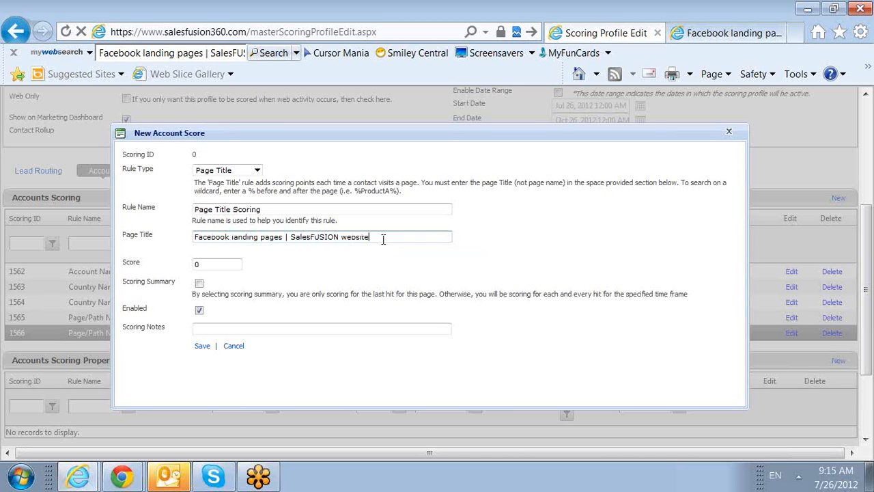
click(737, 34)
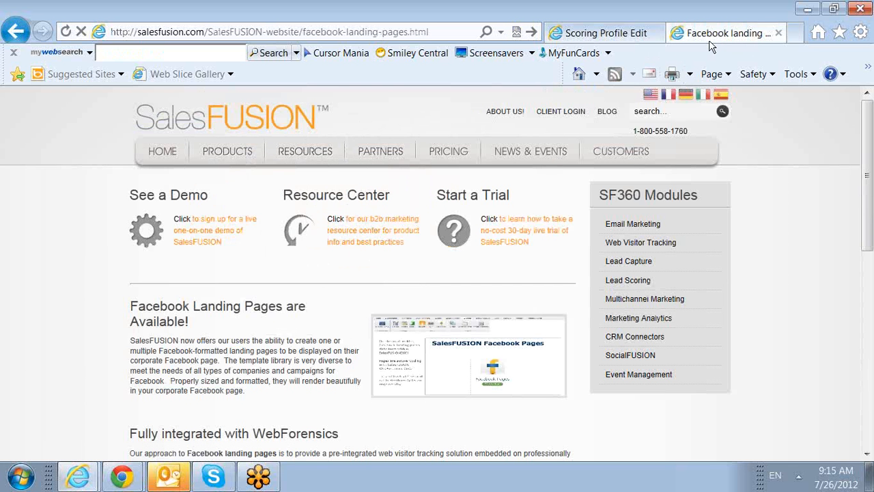
click(614, 34)
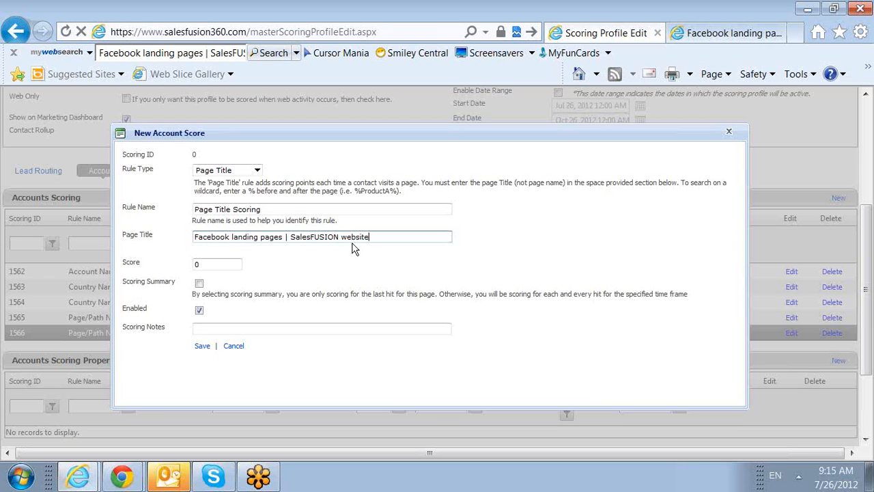
double_click(218, 265)
text(1)
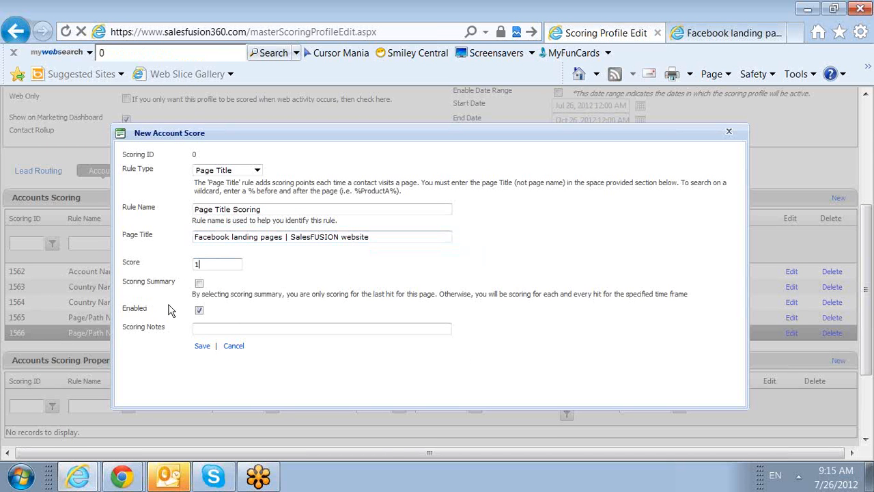
click(203, 346)
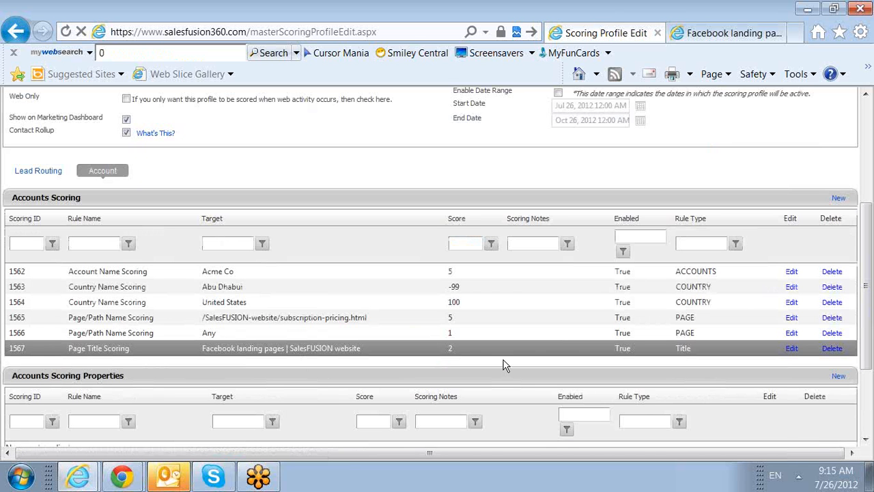
Step: Add an accounts scoring property of type Age with the number of days left blank, and save it
scroll(716, 238, down, 3)
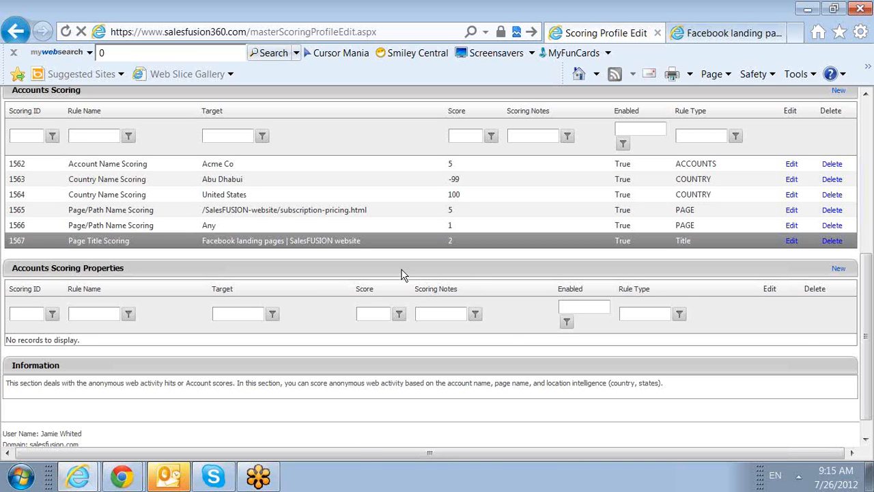
click(838, 270)
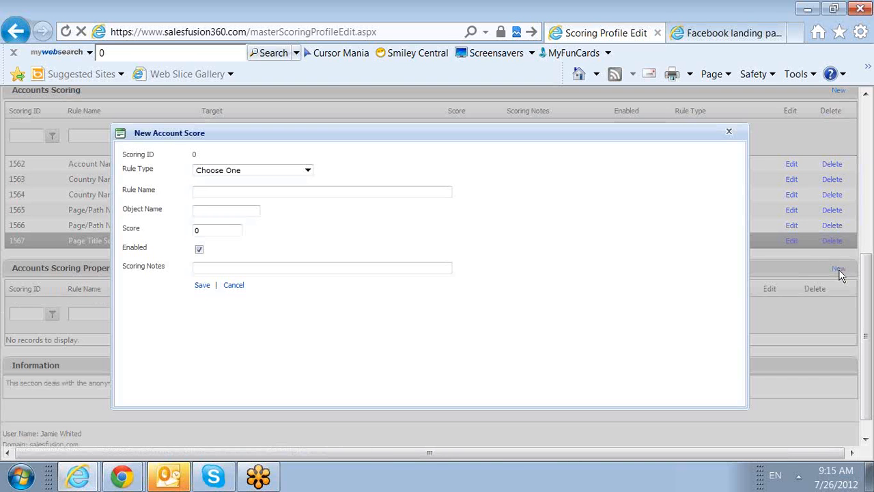
click(308, 170)
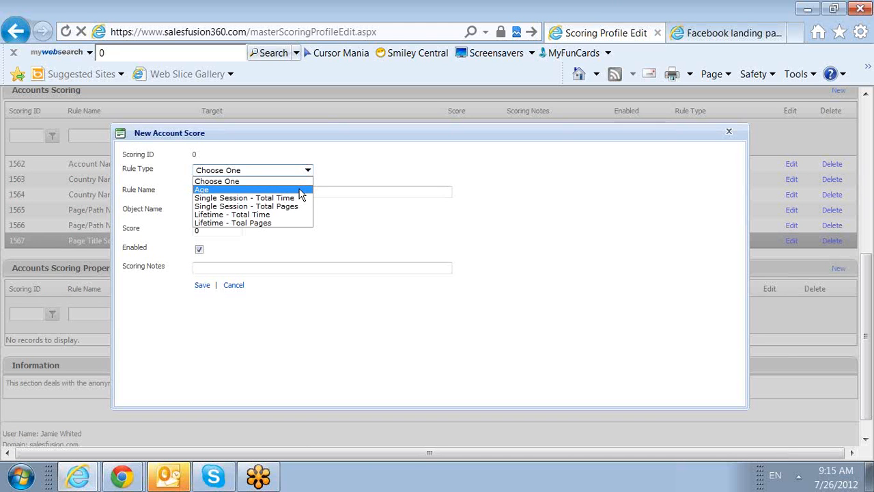
click(301, 190)
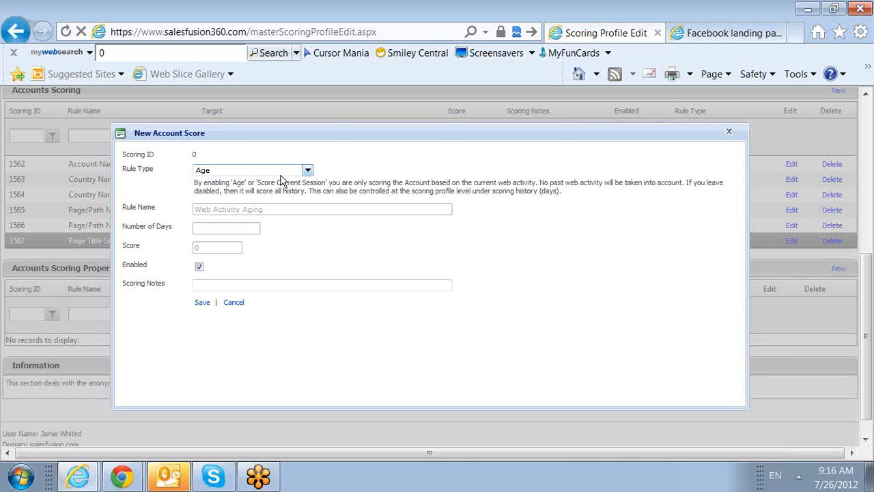
click(203, 304)
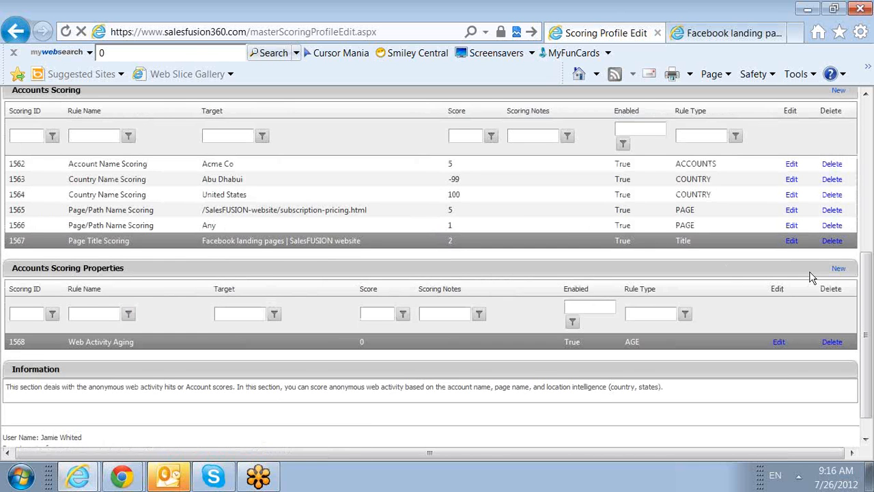
Step: Start a new accounts scoring property of type Single Session - Total Time with a time in seconds of >300
click(837, 269)
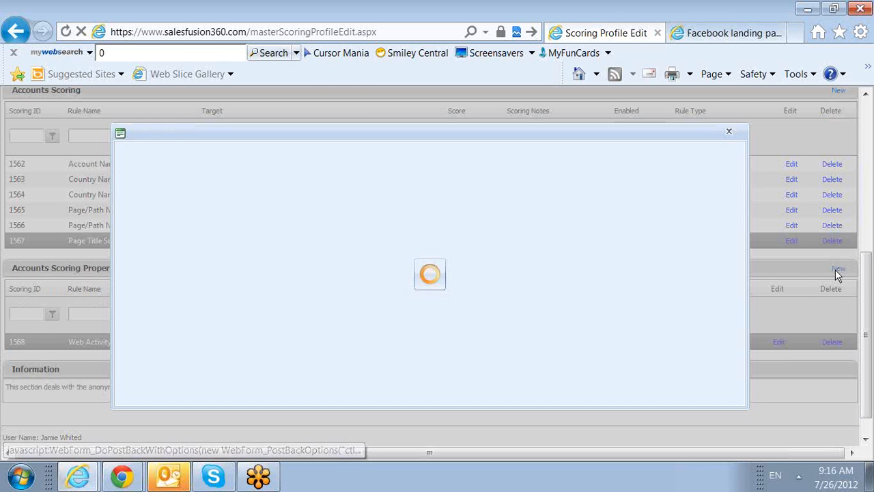
click(284, 171)
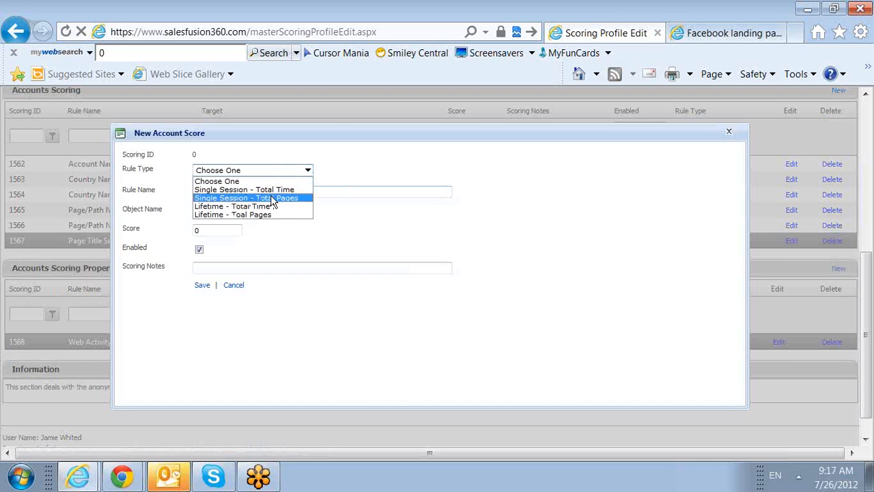
click(273, 191)
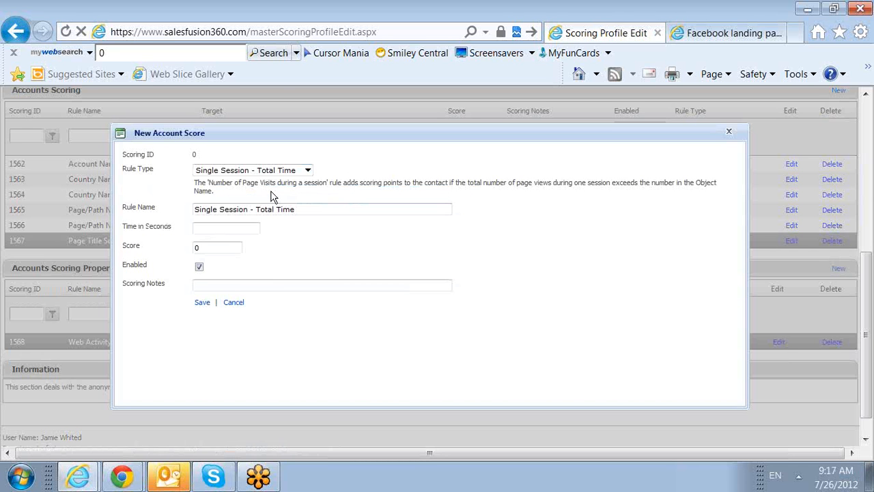
drag(179, 229, 126, 230)
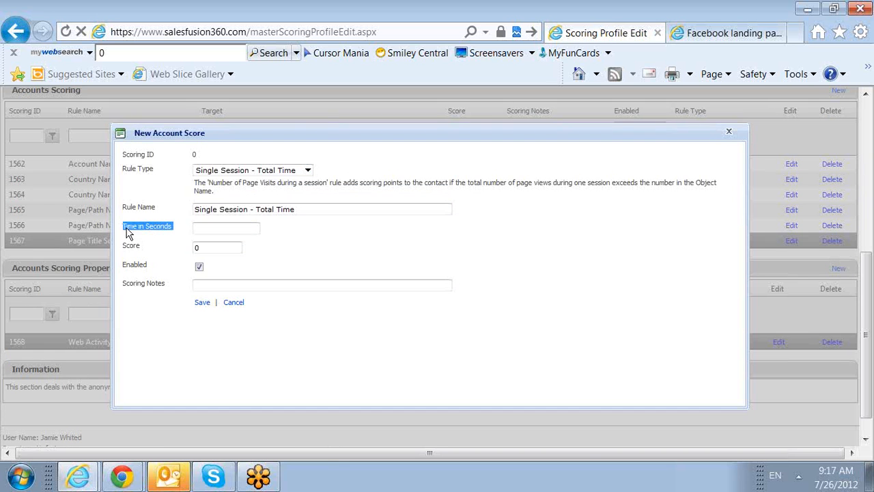
click(224, 231)
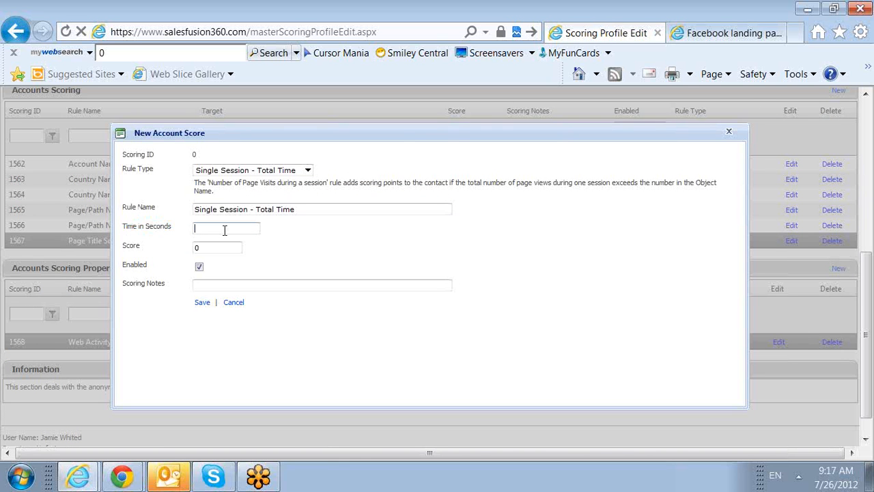
text(>300)
scroll(230, 242, up, 5)
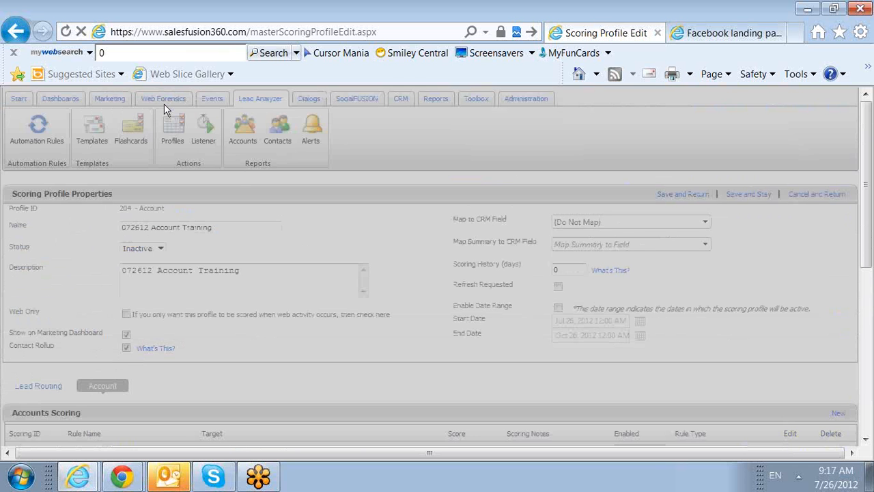
scroll(242, 191, down, 6)
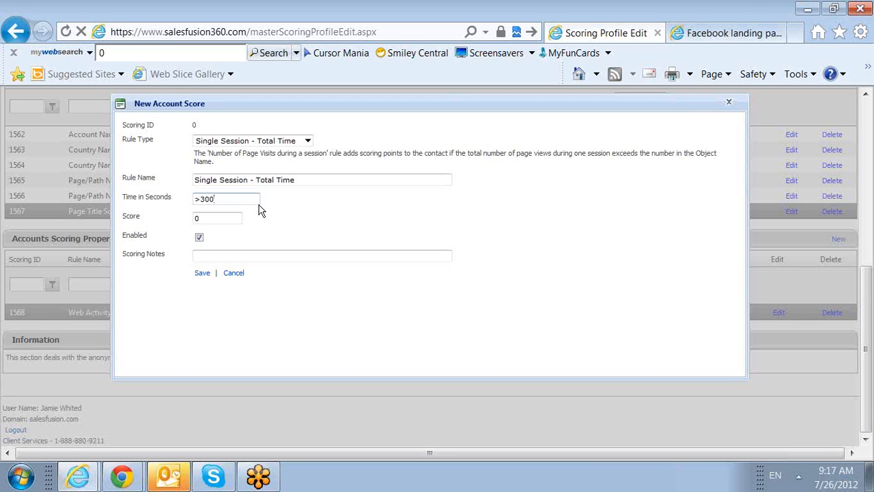
Step: Try a time of >150 seconds with a score of 200 in the total-time rule, and restore the time to >300
key(BackSpace)
key(BackSpace)
key(BackSpace)
text(15)
text(0)
key(Tab)
text(200)
key(shift+Tab)
click(226, 199)
key(BackSpace)
key(BackSpace)
key(BackSpace)
text(300)
Step: Set the single-session total-time rule's score to 2 and save the rule
key(Tab)
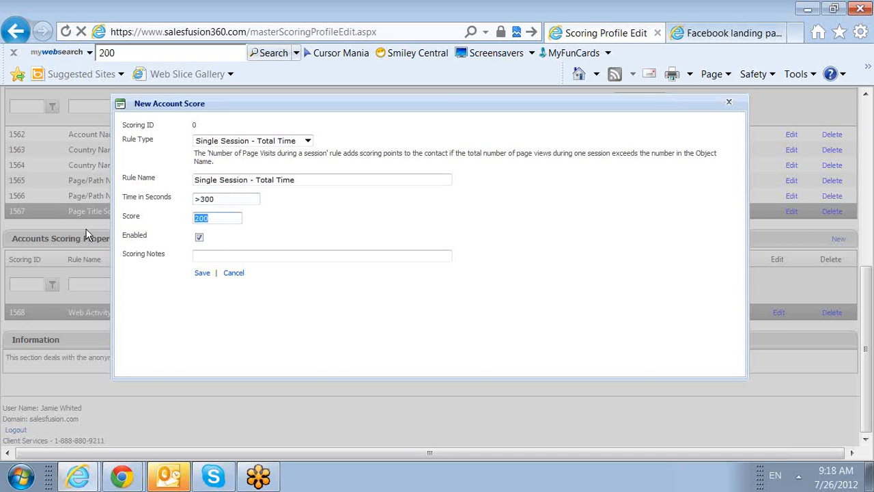
text(2)
click(200, 272)
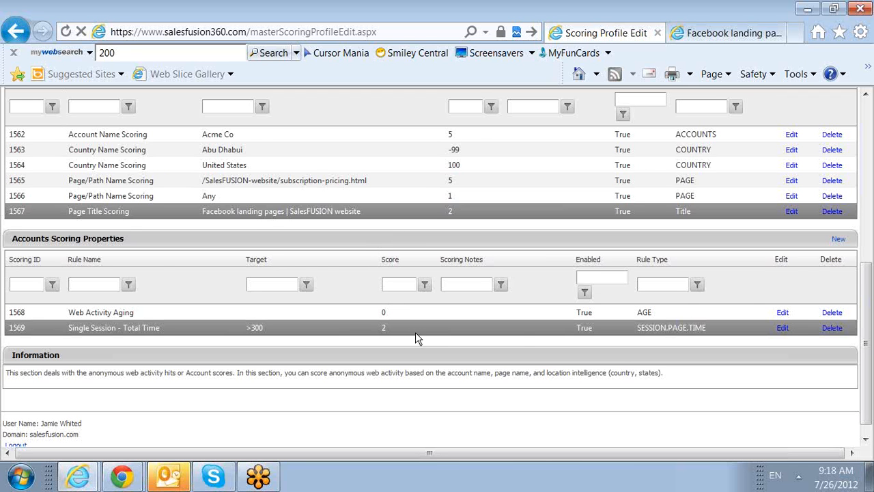
Step: Add and save a Single Session - Total Pages scoring property with total pages >5 and a score of 5
click(838, 241)
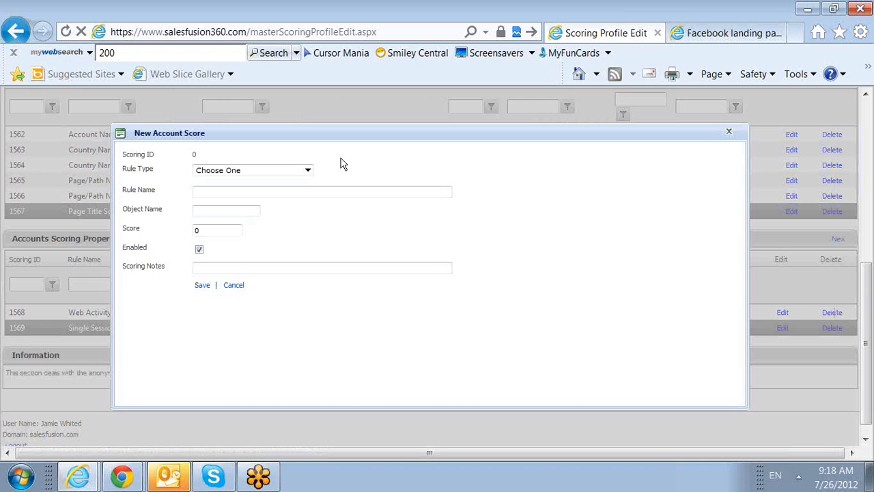
click(308, 170)
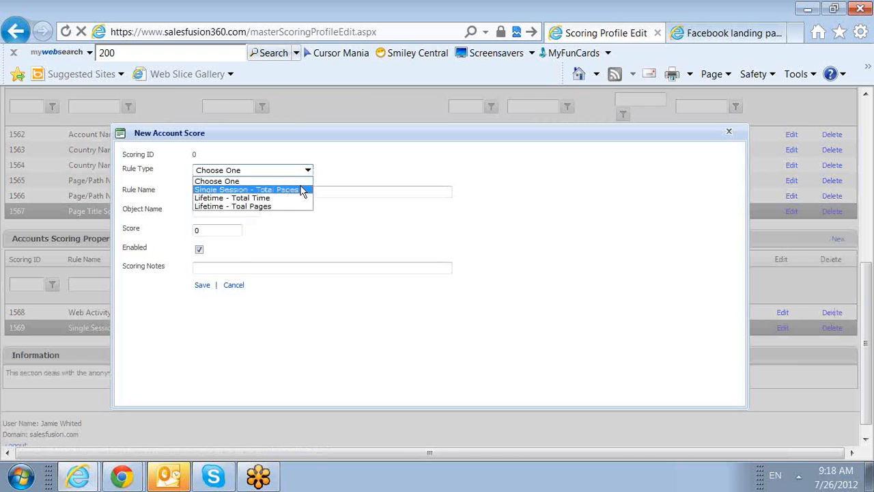
click(302, 190)
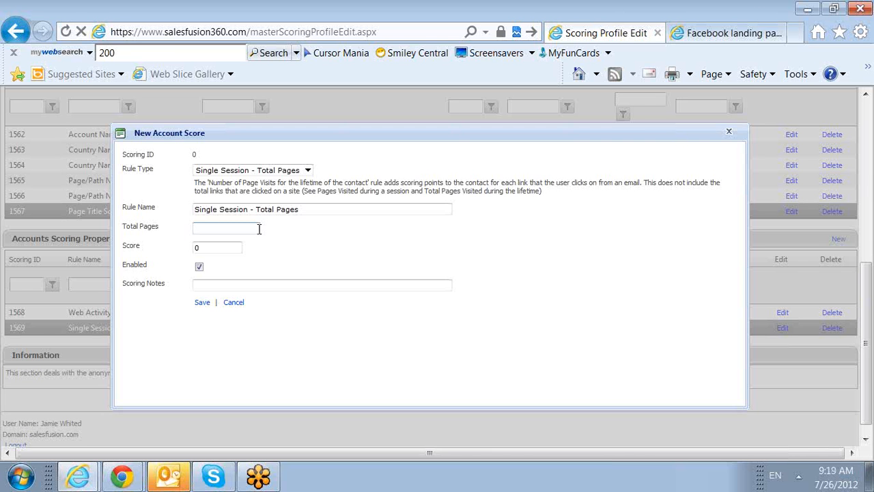
text(>5)
drag(229, 248, 170, 255)
text(5)
click(202, 304)
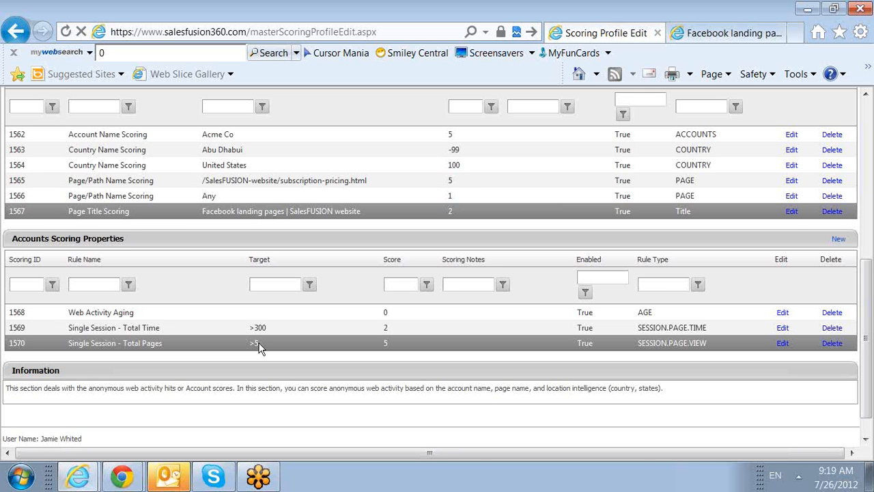
Step: Start a new lead scoring threshold in the profile's lead routing and name the group Send Alert
scroll(258, 348, up, 10)
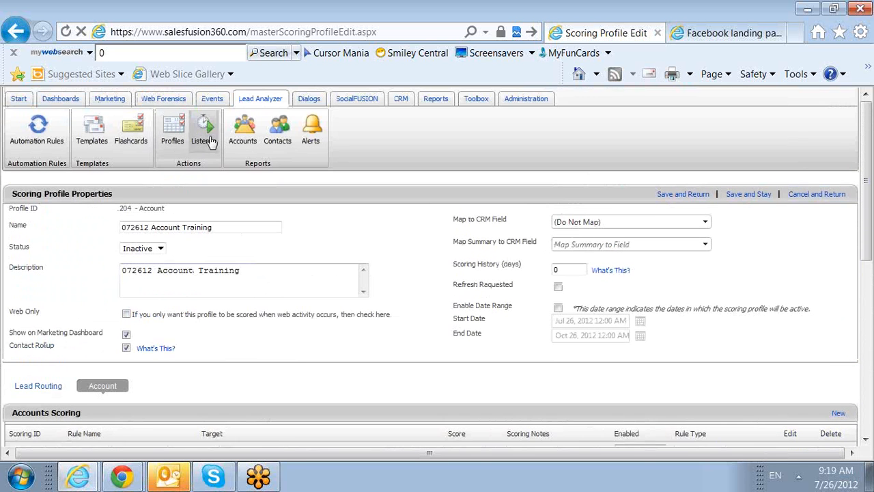
scroll(453, 322, down, 10)
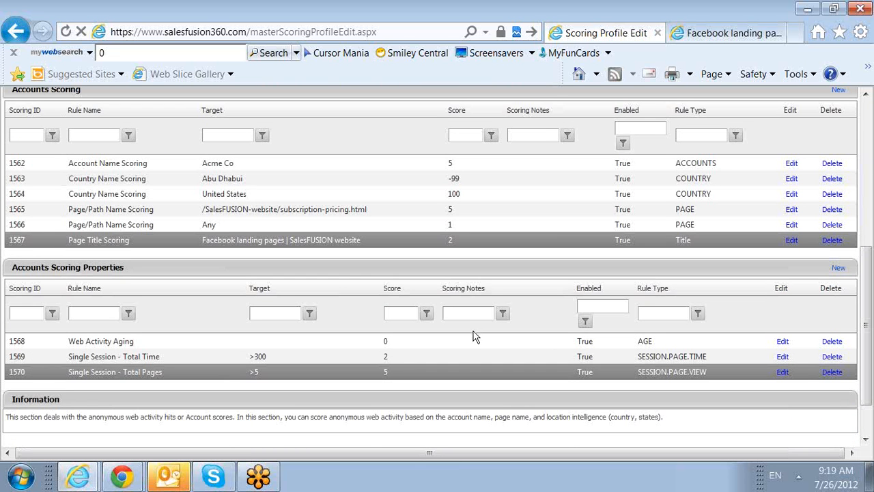
scroll(475, 337, up, 3)
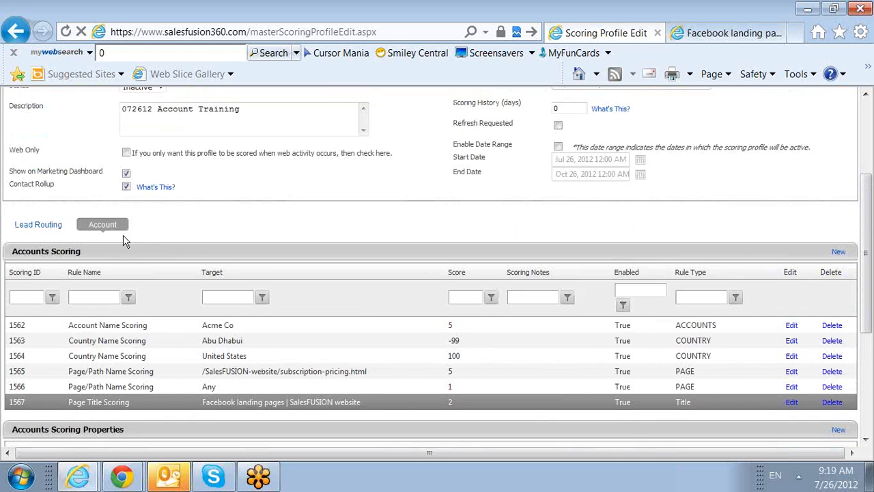
click(56, 225)
scroll(514, 439, down, 1)
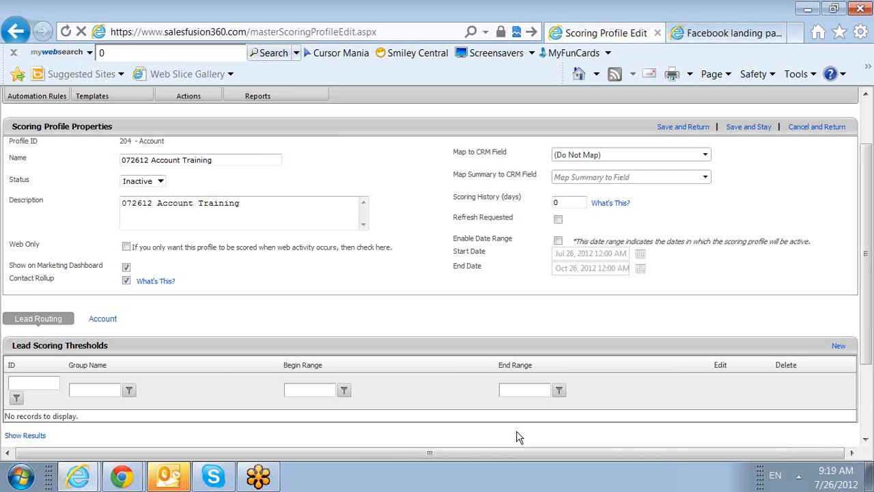
click(837, 347)
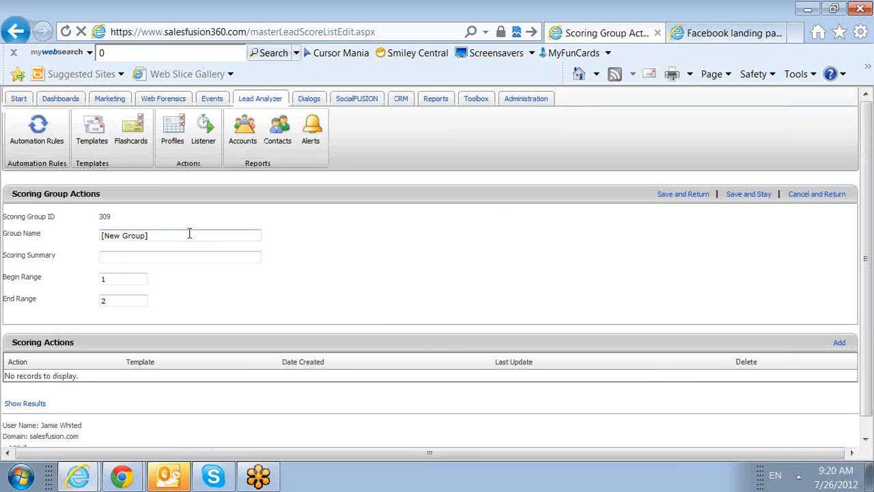
drag(189, 235, 73, 248)
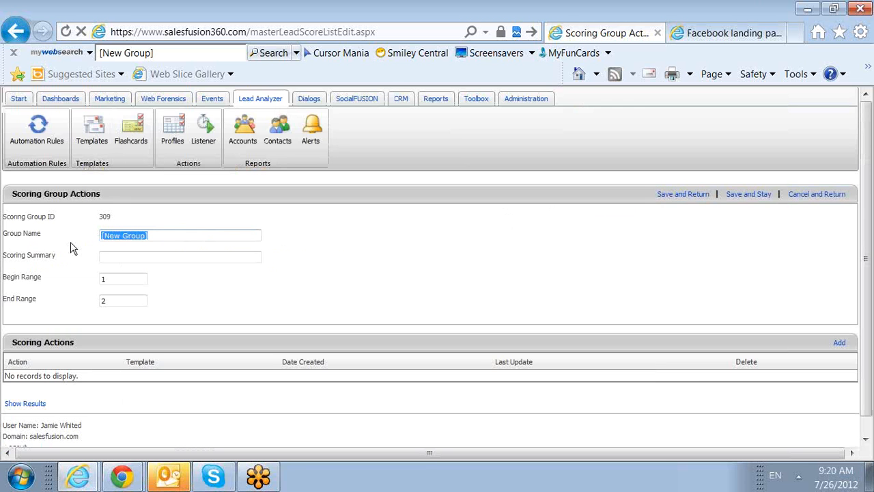
text(Send Alert)
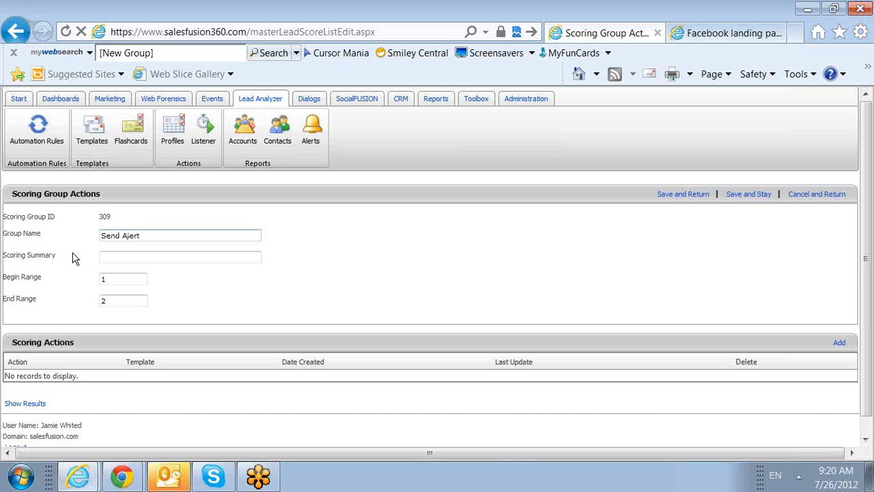
Step: Set the Send Alert group's begin range to 20 and end range to 999
double_click(102, 279)
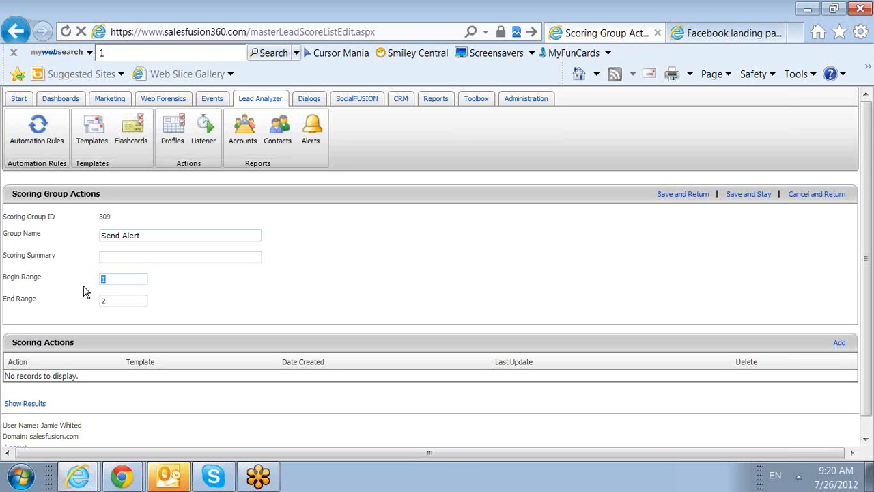
text(20)
drag(128, 275, 50, 277)
click(132, 304)
drag(111, 302, 97, 302)
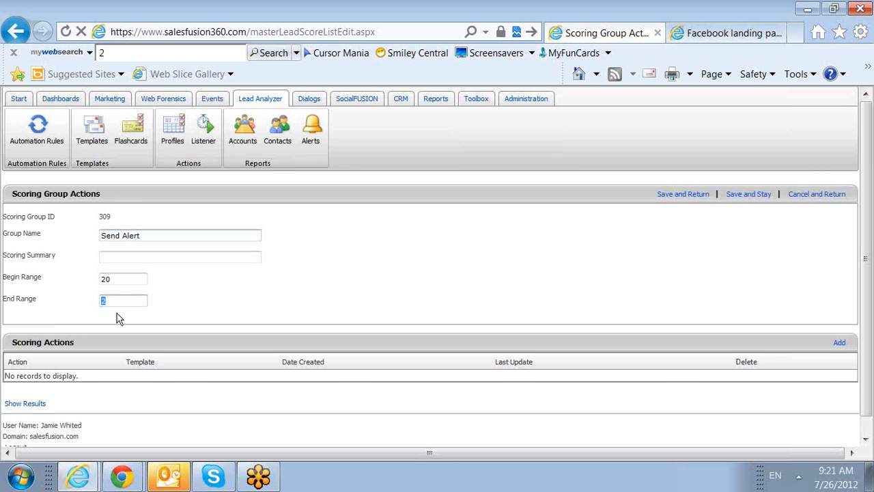
text(999)
drag(113, 279, 63, 332)
click(118, 301)
Step: Add a Select Template scoring action to the group using the Training Acct Alert template
click(837, 344)
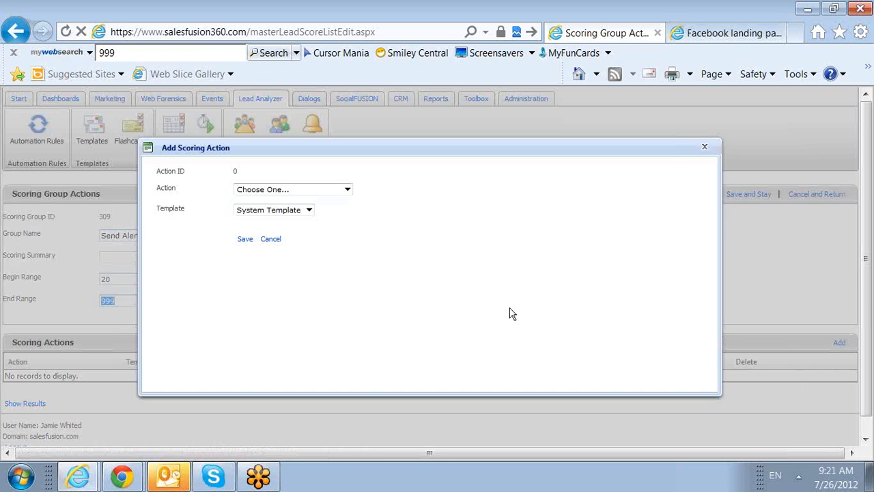
click(349, 190)
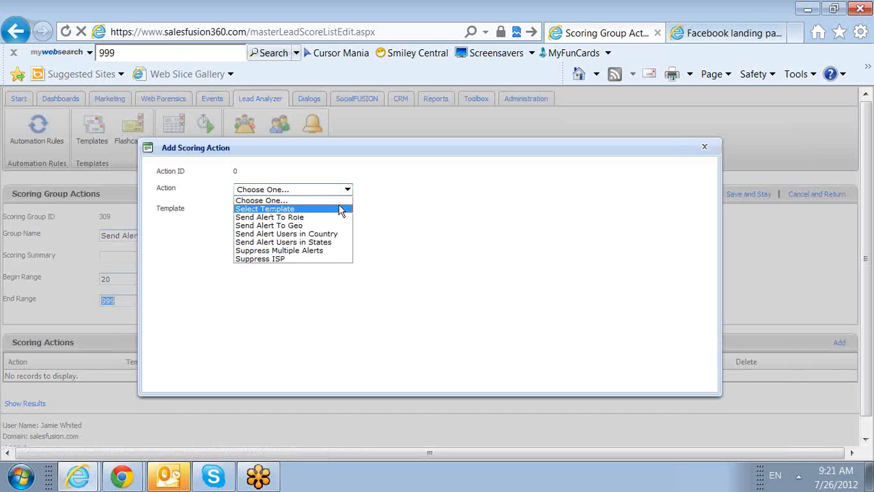
click(340, 209)
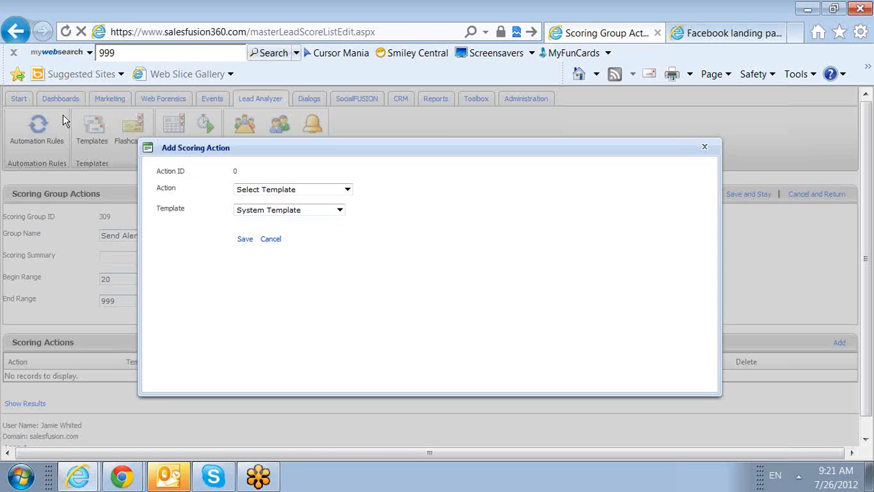
click(341, 214)
click(330, 264)
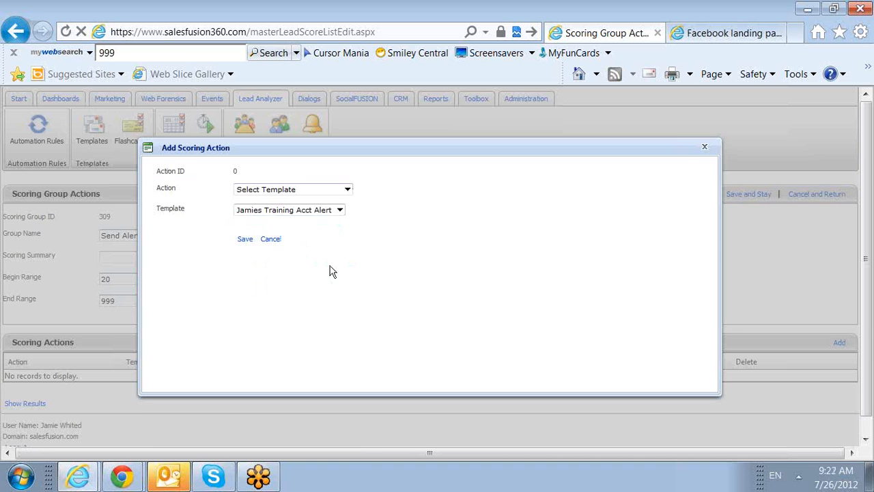
click(243, 241)
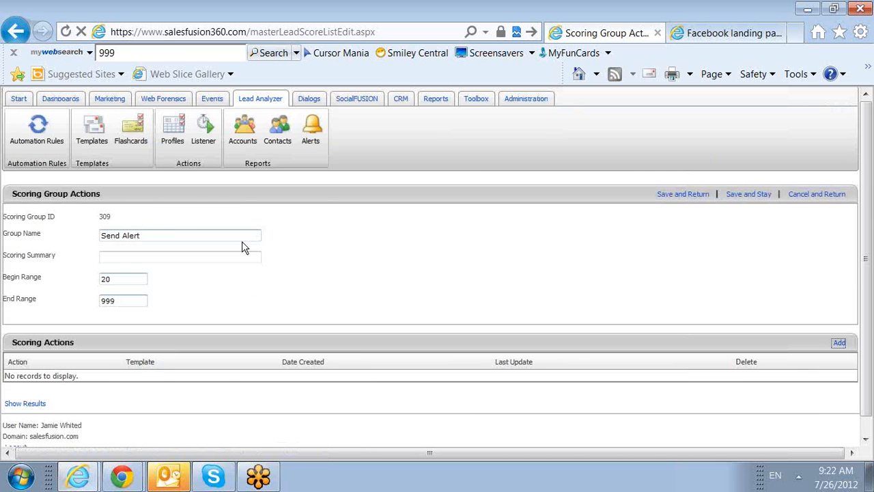
Step: Add and save a Suppress Multiple Alerts scoring action for the Send Alert group
click(839, 342)
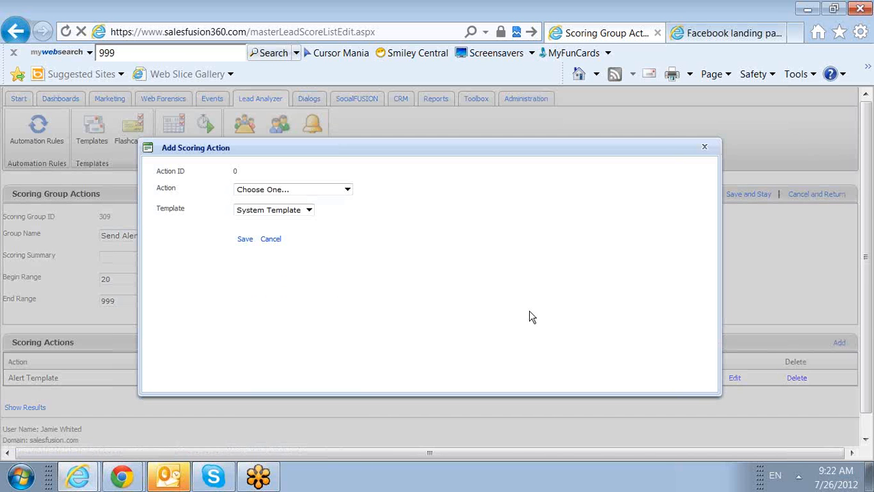
click(346, 189)
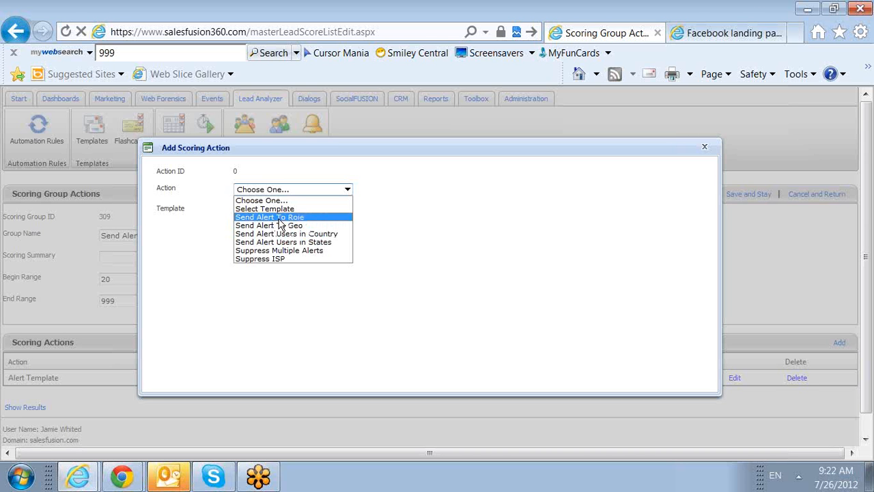
click(334, 251)
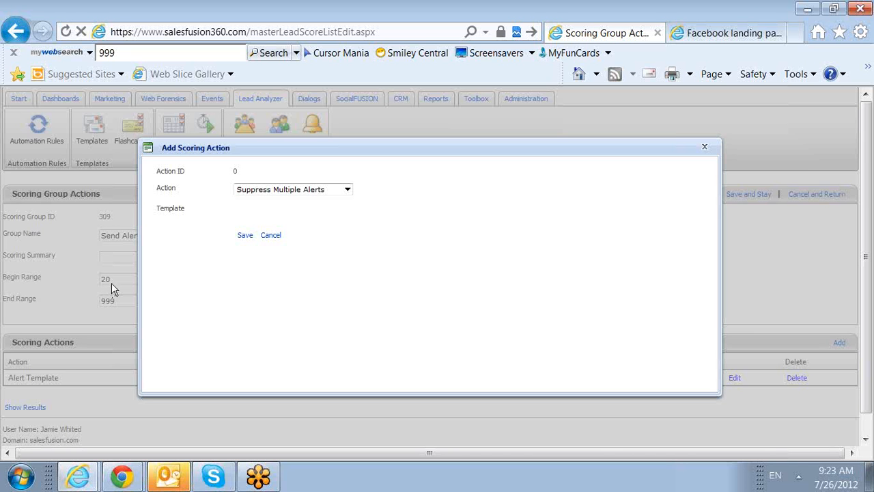
click(240, 236)
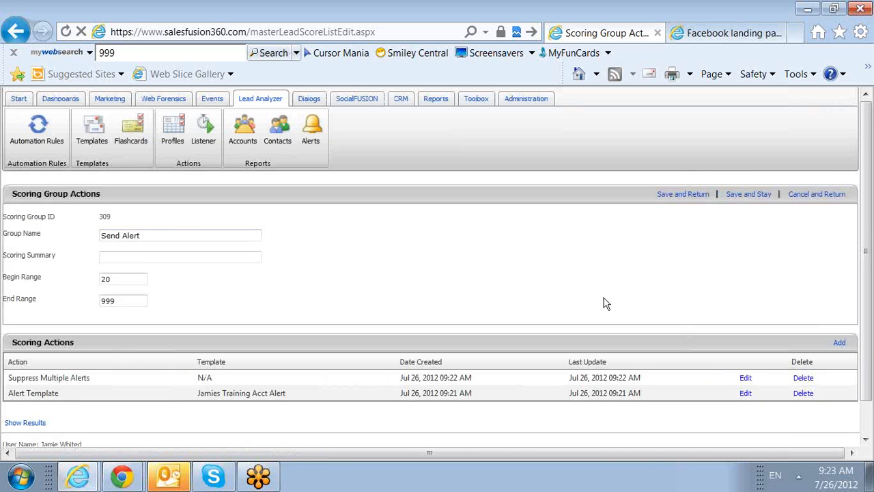
Step: Add a Suppress ISP scoring action, and save and close both the scoring group and the profile
click(839, 343)
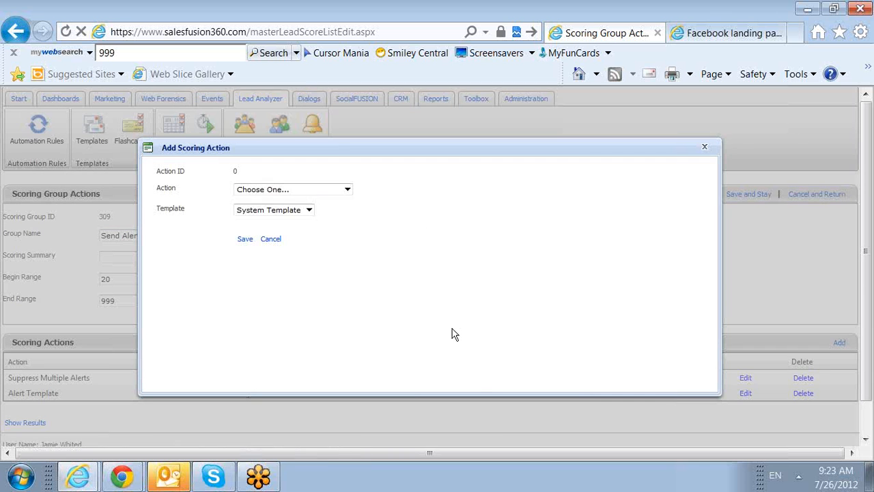
click(347, 189)
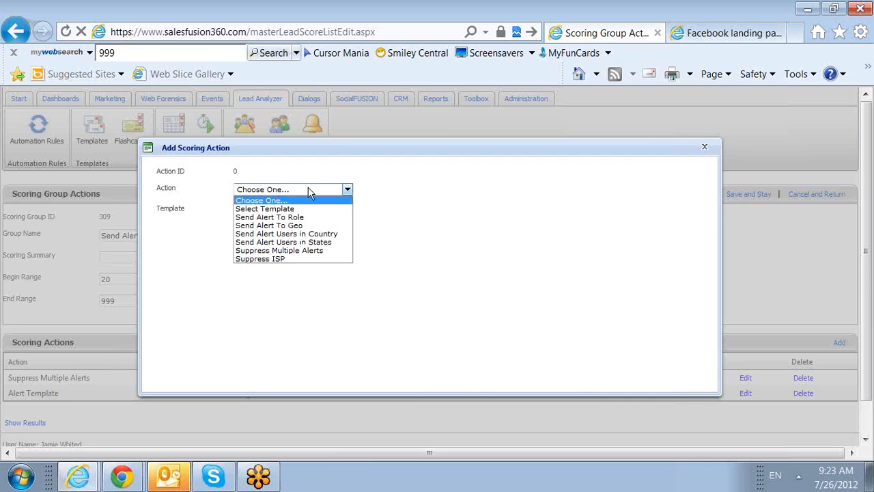
click(311, 259)
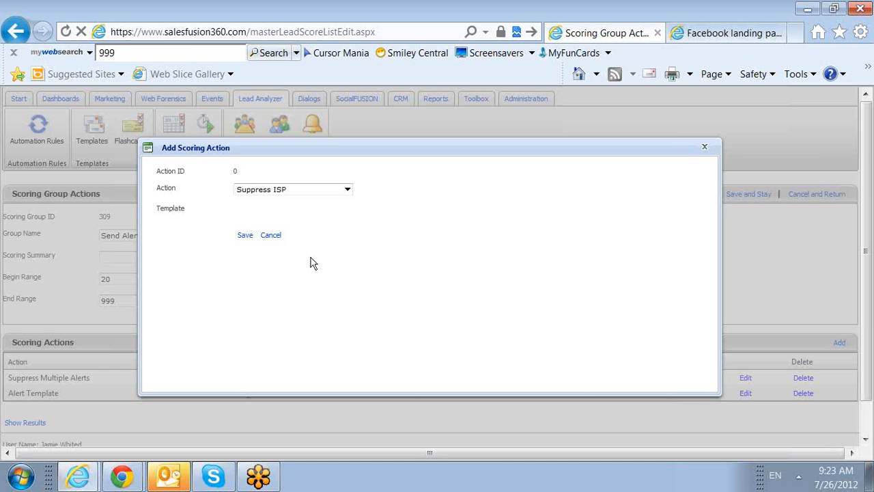
click(245, 235)
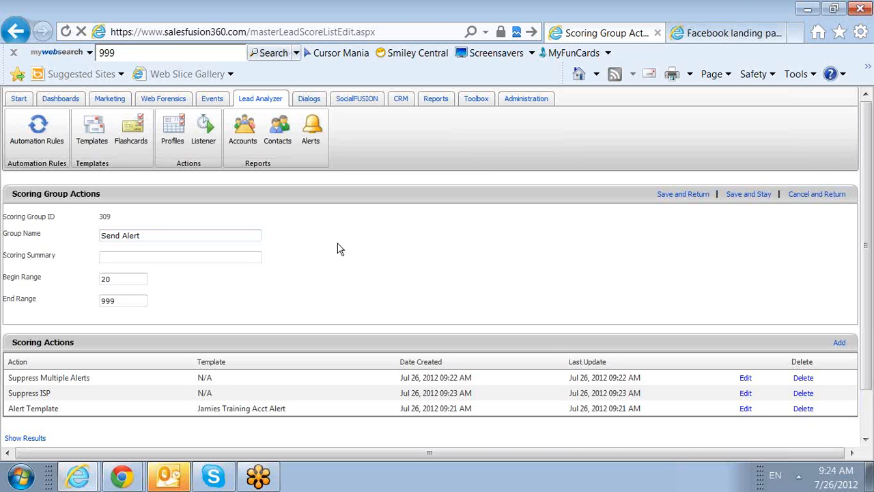
click(681, 197)
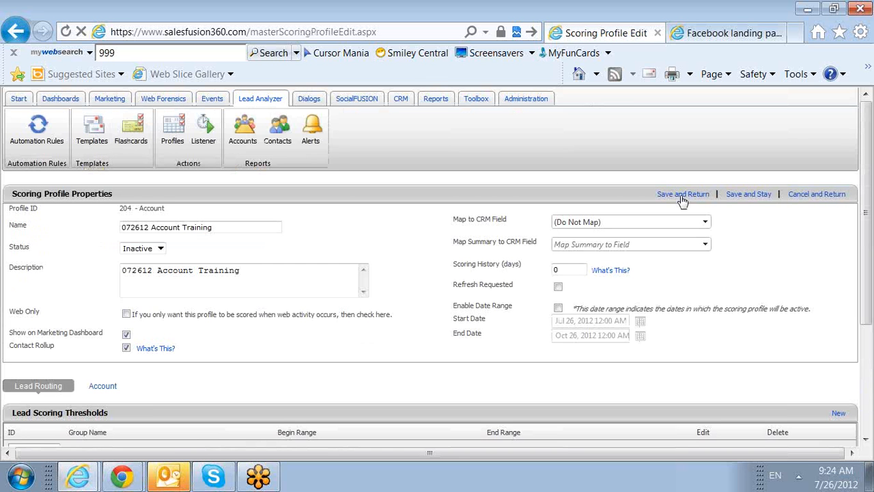
click(681, 196)
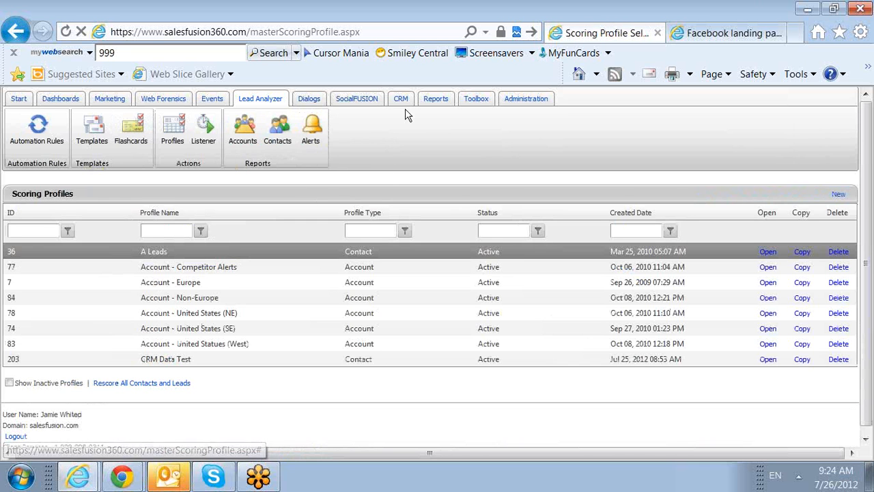
Step: Check the Account Alerts setting in a user's email subscriptions and return to the user list
click(518, 110)
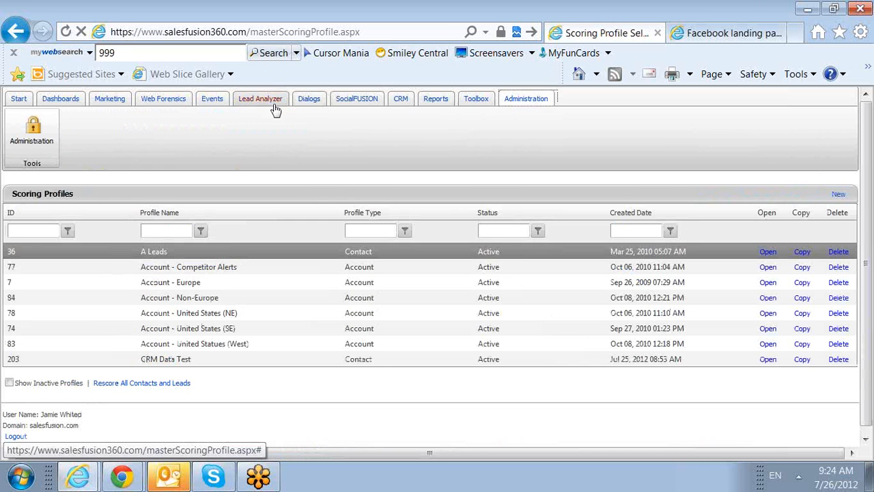
click(45, 150)
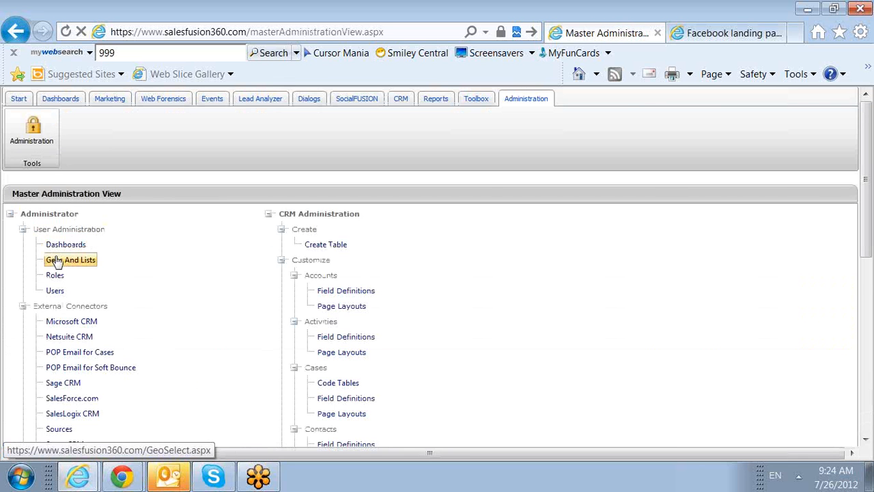
click(55, 290)
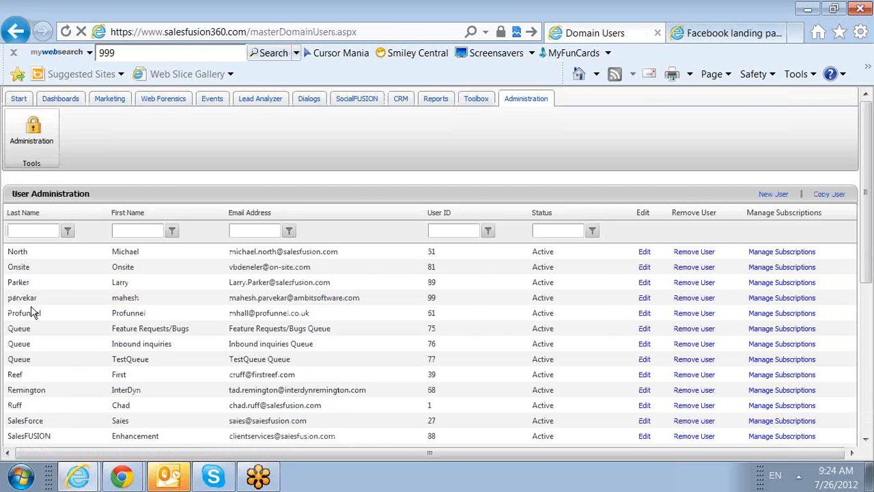
scroll(290, 269, down, 1)
click(263, 232)
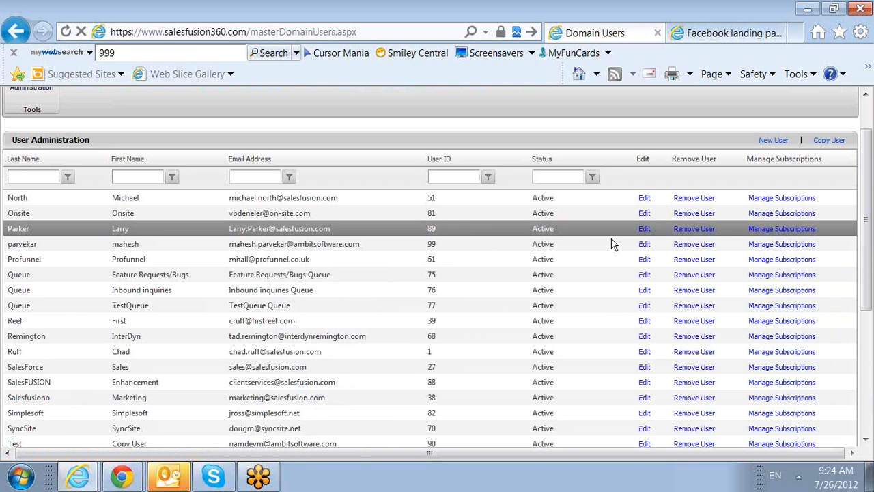
click(779, 228)
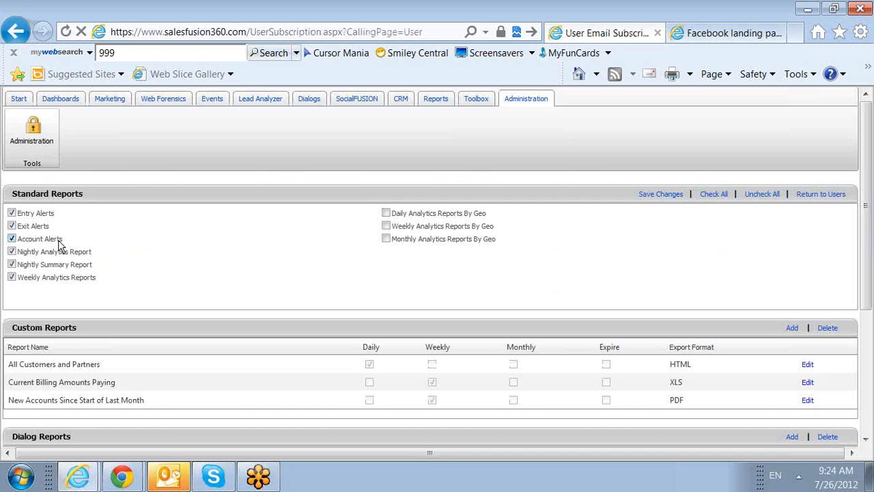
drag(63, 244, 19, 243)
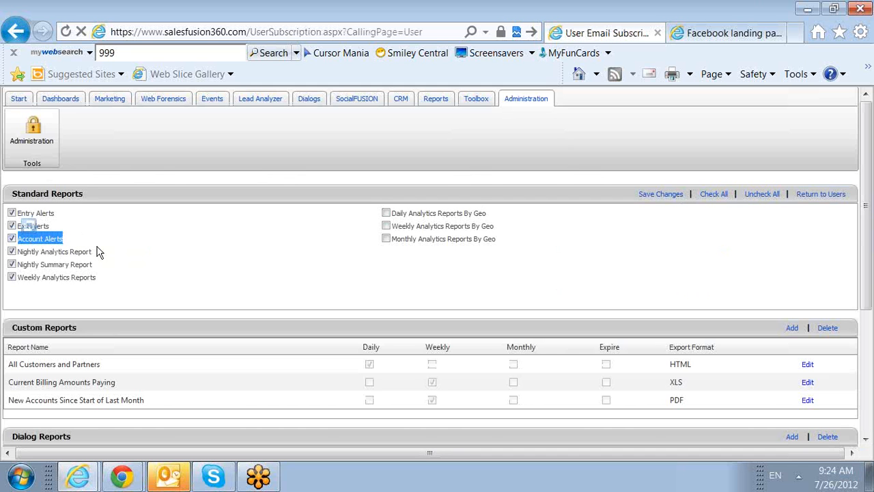
click(99, 252)
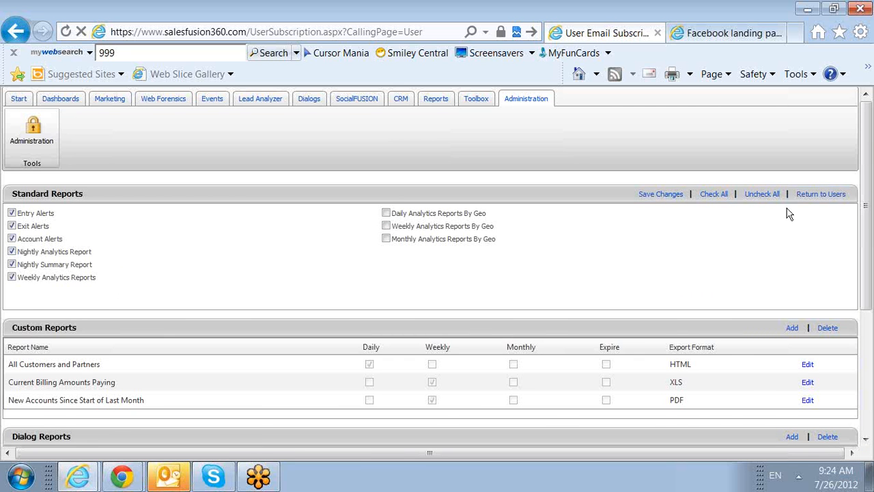
click(819, 195)
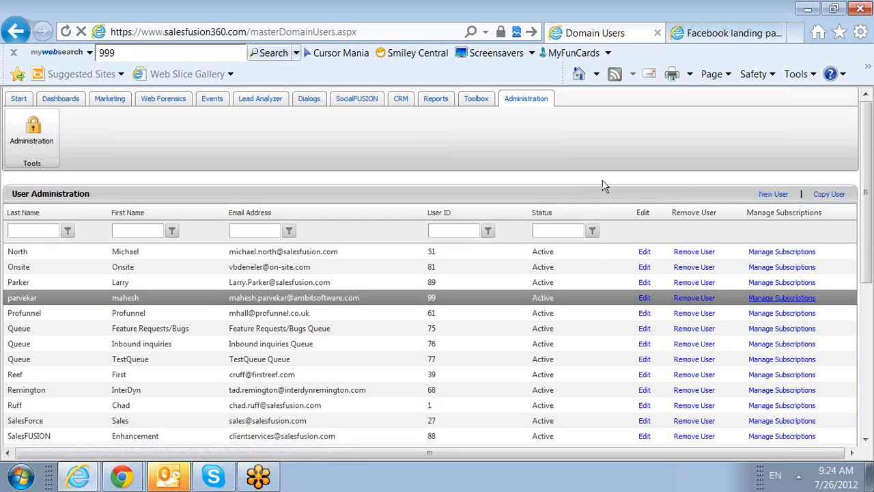
Step: Search the CRM for coverall
click(403, 100)
triple_click(418, 123)
key(BackSpace)
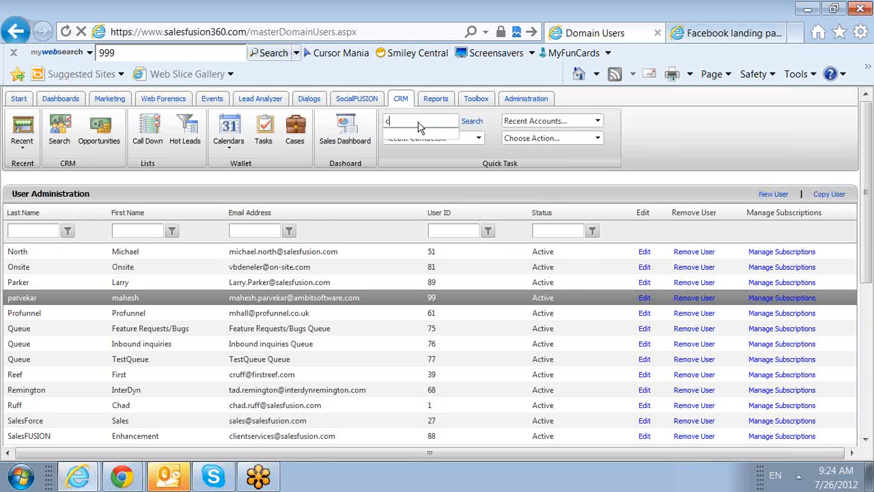
text(coverall)
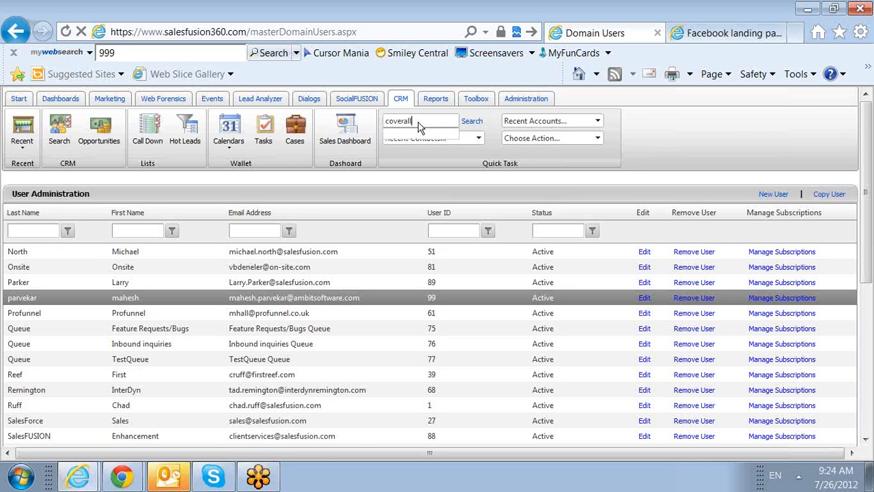
click(471, 121)
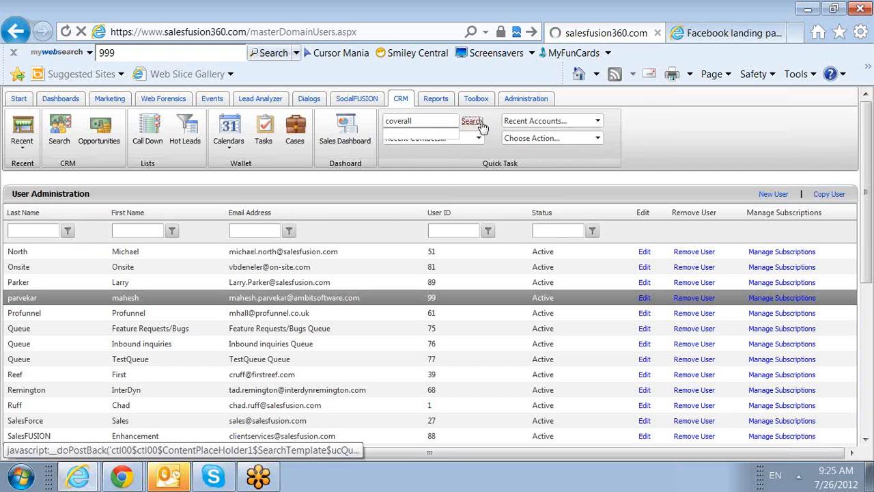
Step: Run the CRM search for coverall, include accounts in the search options and open the Coverall Health-Based Cleaning System account from the contact results
click(614, 183)
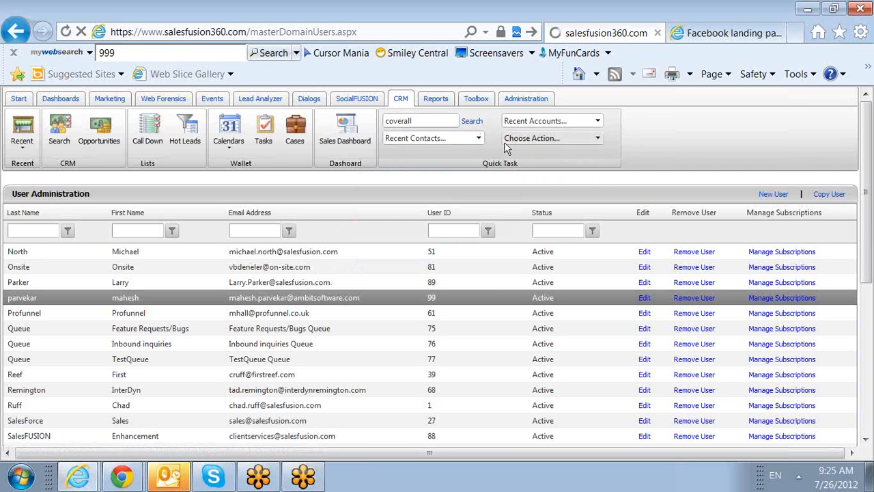
click(471, 125)
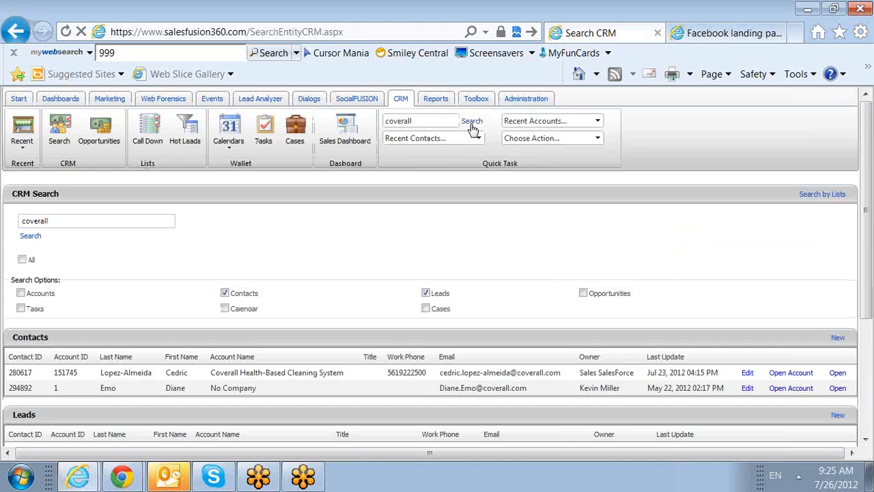
scroll(520, 195, down, 3)
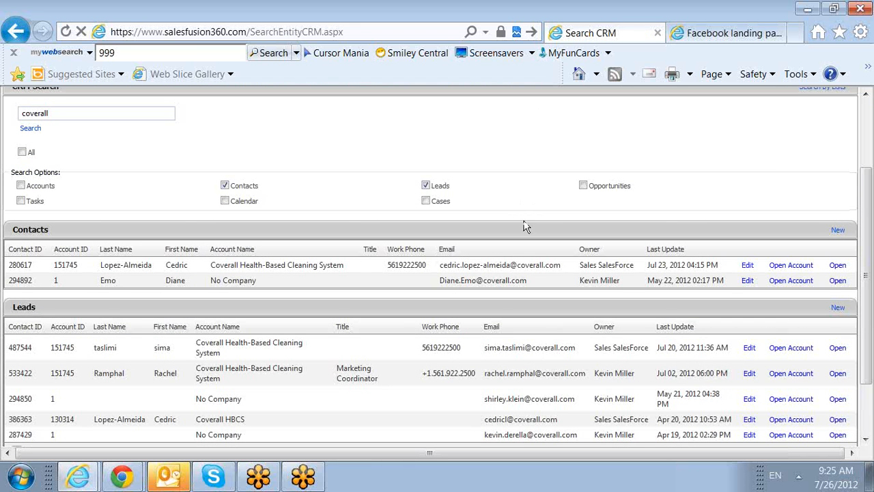
scroll(508, 280, down, 2)
scroll(509, 280, up, 5)
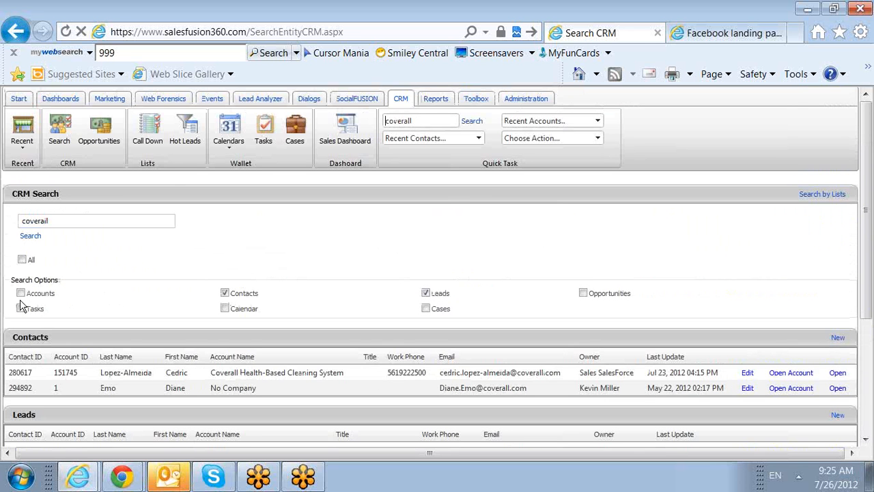
click(20, 292)
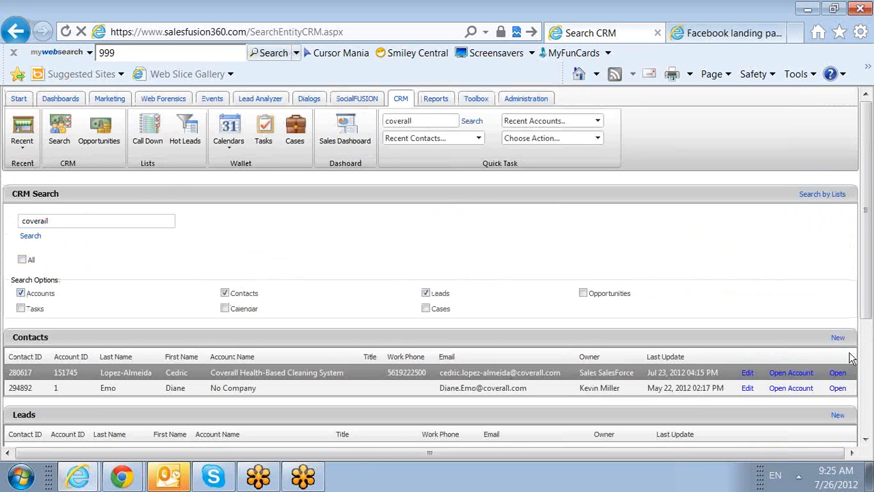
click(791, 372)
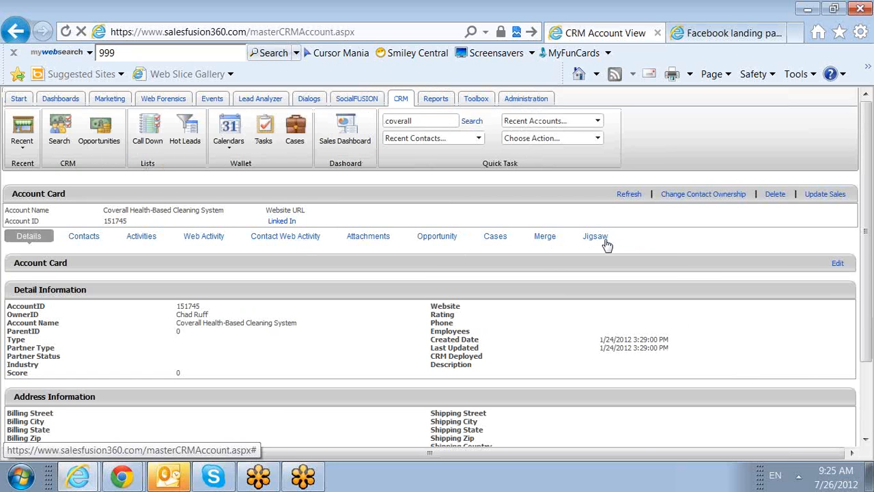
Step: Look up the account's contacts on LinkedIn, continuing with SalesFUSION 360's LinkedIn access, and return to the account card
click(288, 222)
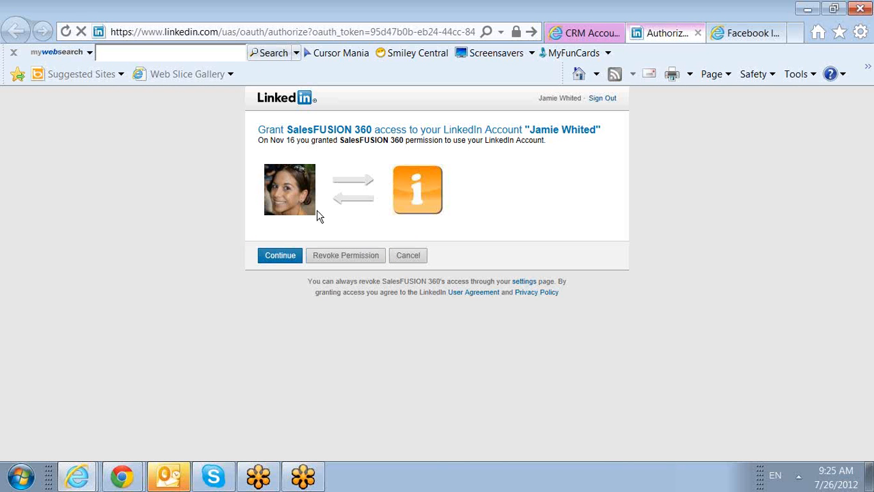
click(280, 255)
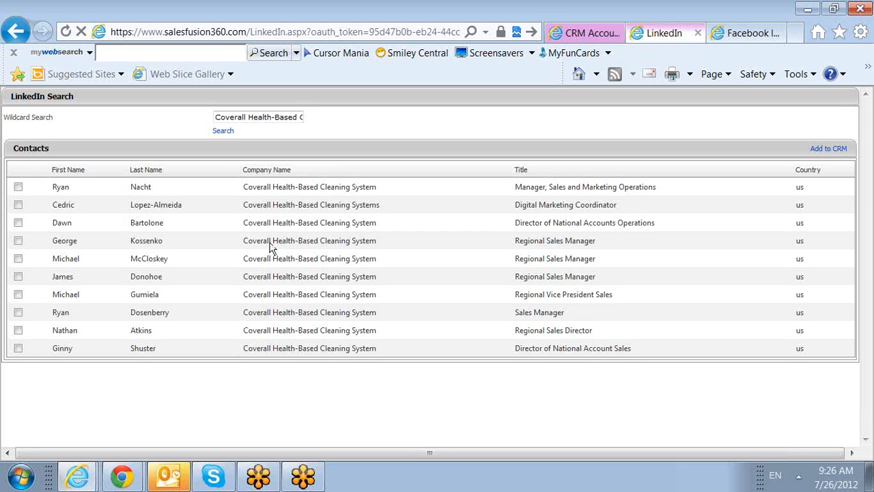
drag(270, 244, 247, 245)
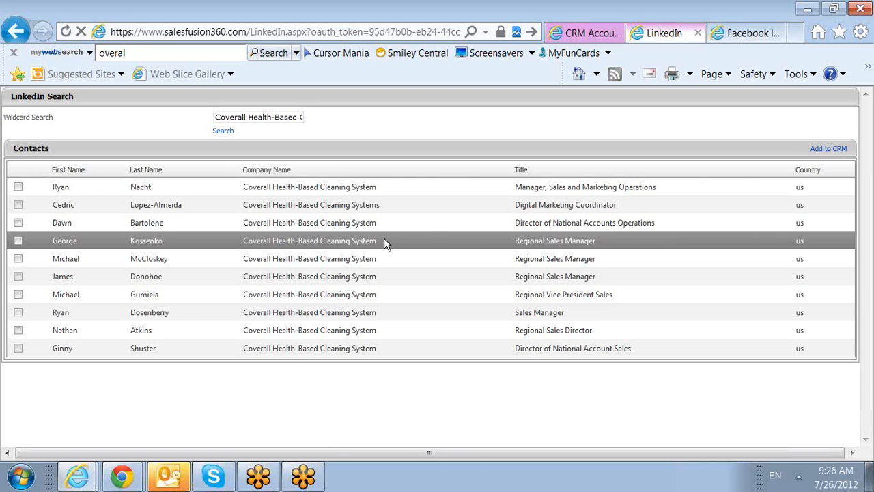
click(18, 186)
click(584, 33)
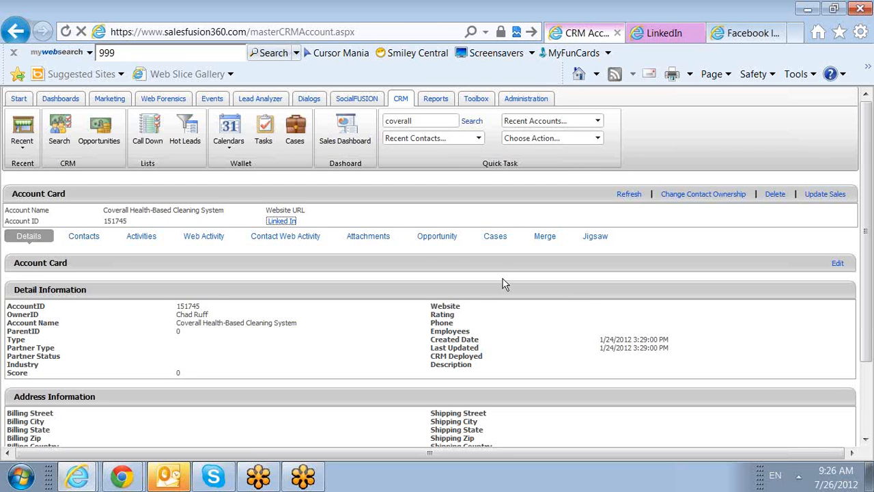
Step: Search Jigsaw for the Coverall account with the country set to US
click(595, 237)
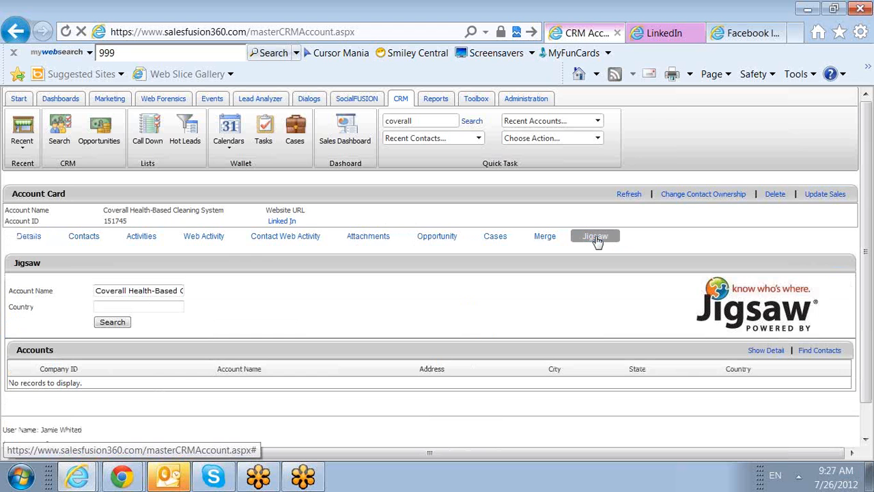
click(520, 98)
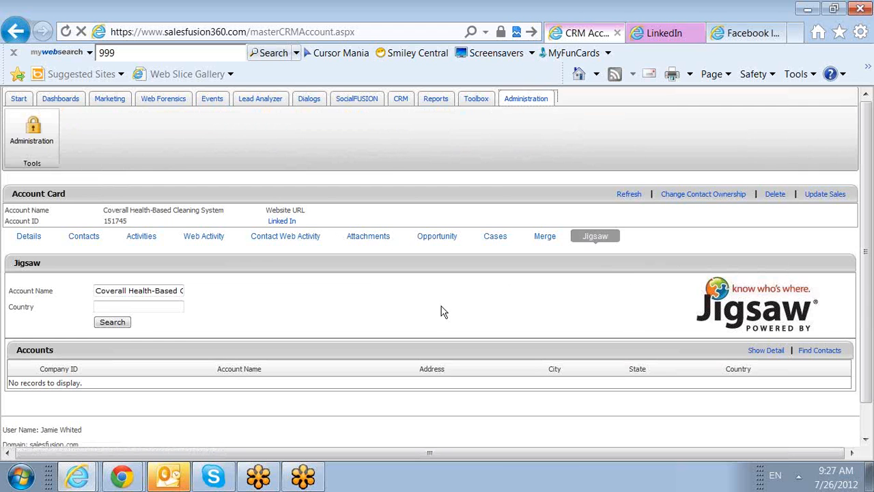
scroll(355, 287, down, 1)
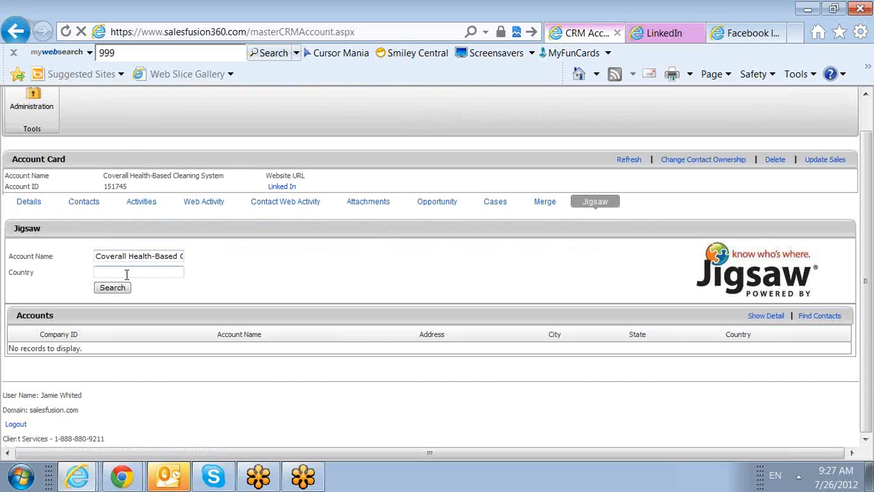
click(103, 289)
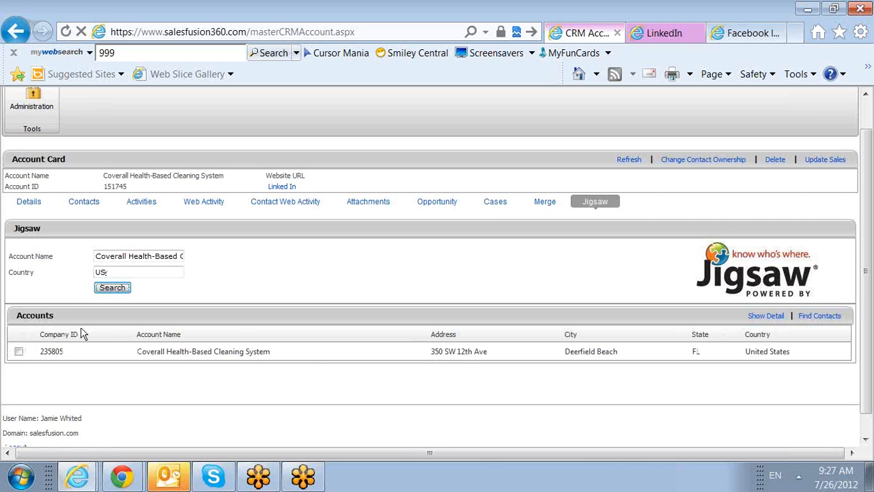
Step: Select the matching Jigsaw company, show its details and check its zip code and active contacts
click(18, 352)
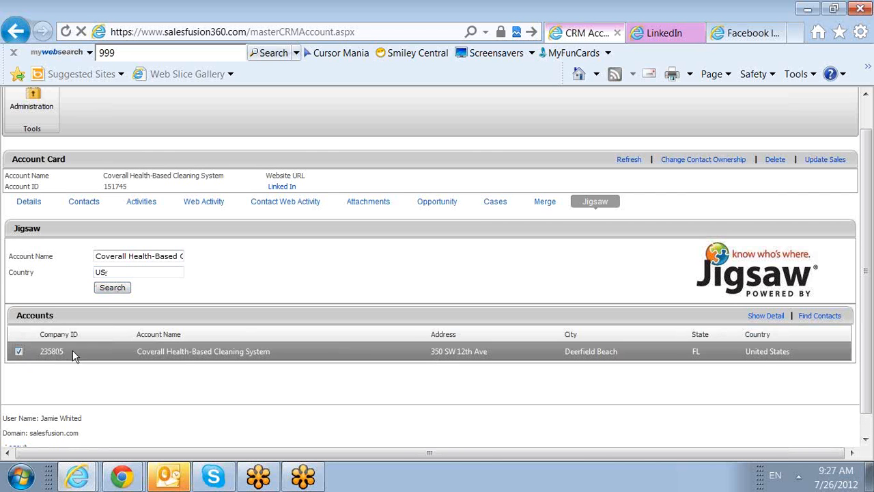
click(785, 318)
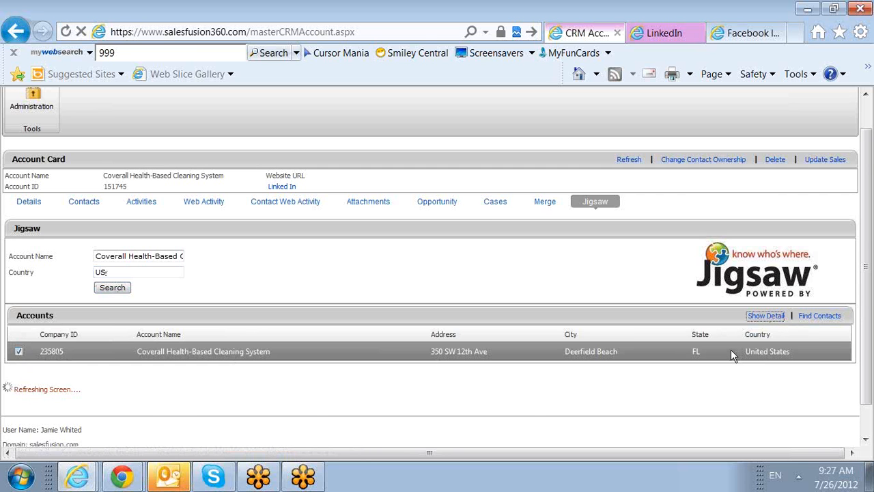
scroll(585, 359, down, 3)
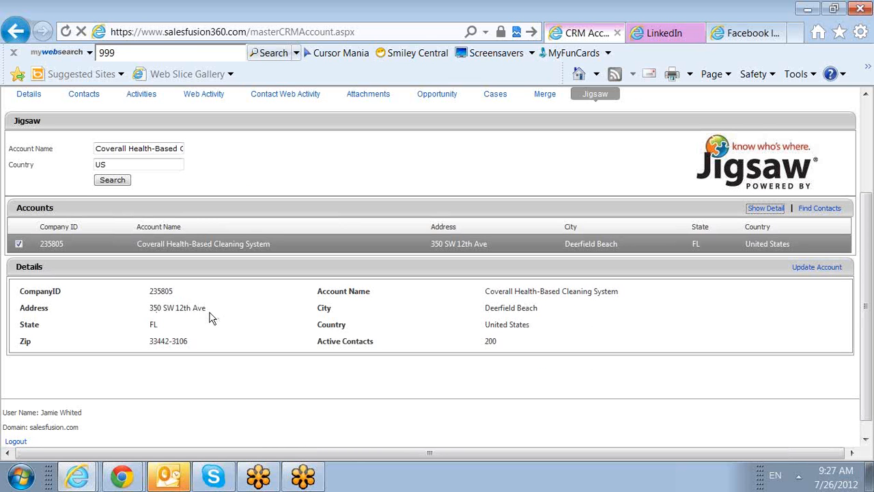
drag(187, 341, 170, 341)
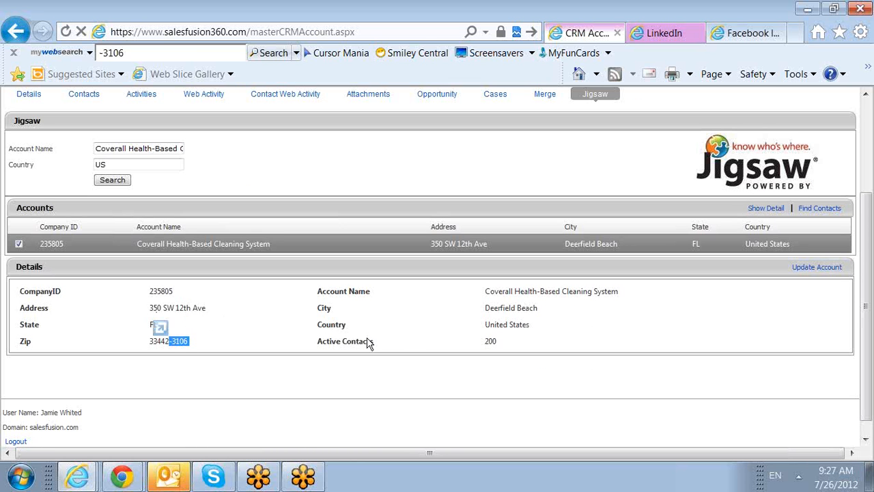
drag(506, 346, 487, 348)
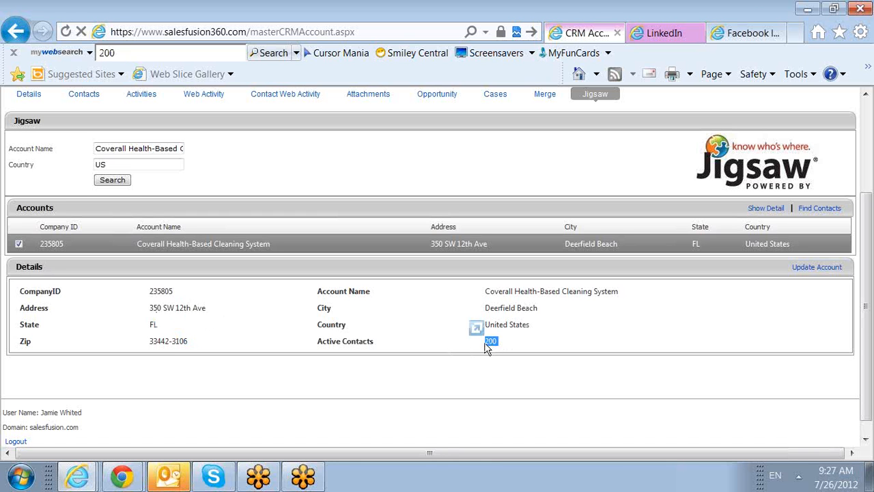
click(530, 344)
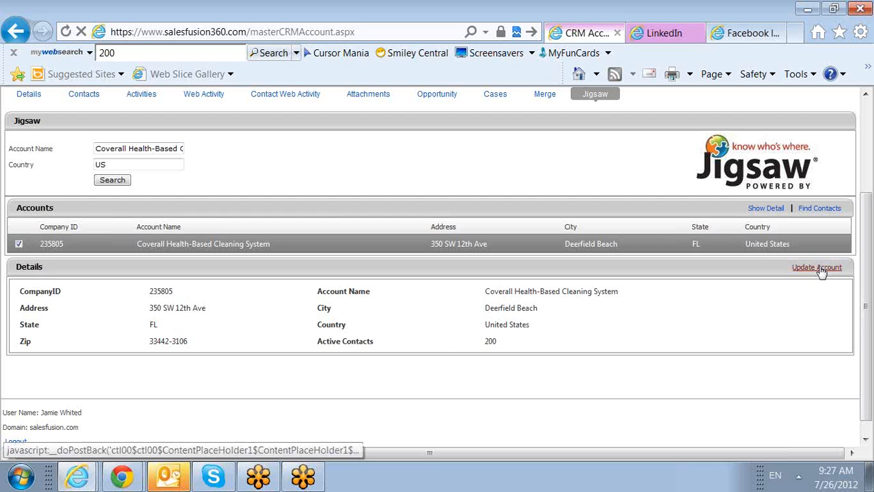
Step: Find the company's Jigsaw contacts whose title contains sales and look through the list
click(812, 210)
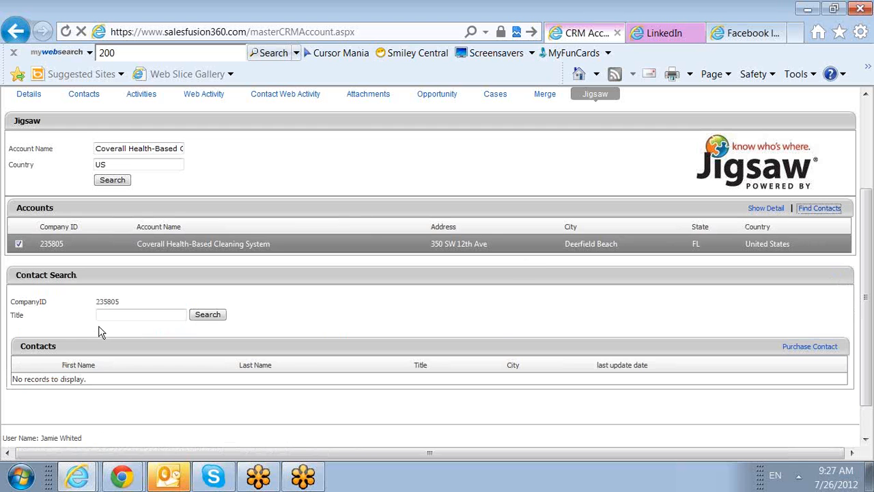
click(126, 314)
text(sales)
click(214, 320)
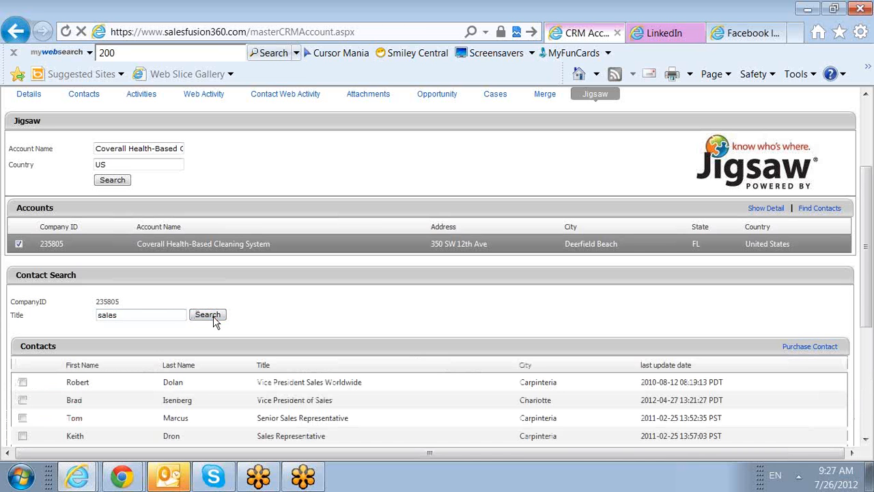
scroll(214, 319, down, 3)
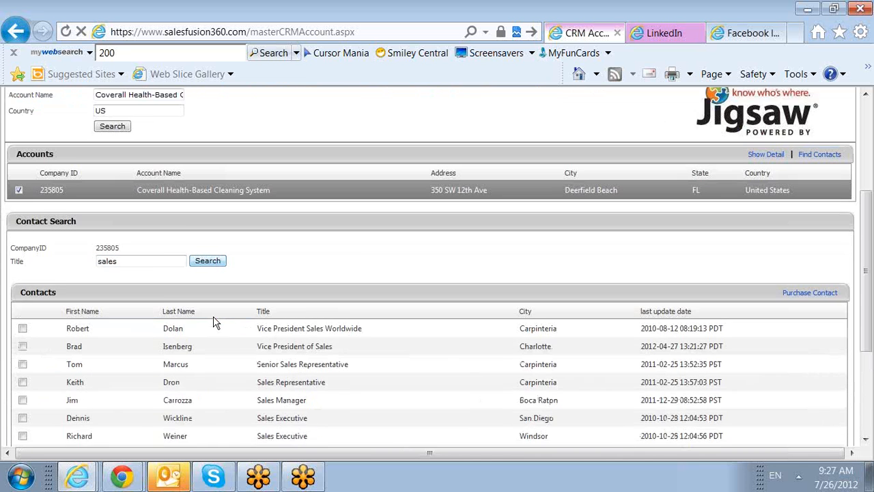
scroll(273, 334, down, 2)
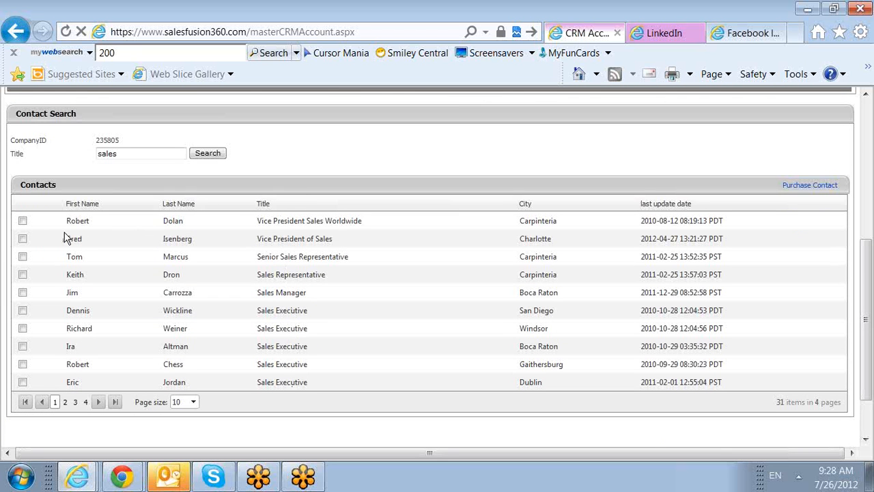
Step: Select the Vice President of Sales contact in Charlotte and locate the Purchase Contact option without buying the contact
click(24, 239)
scroll(790, 233, up, 1)
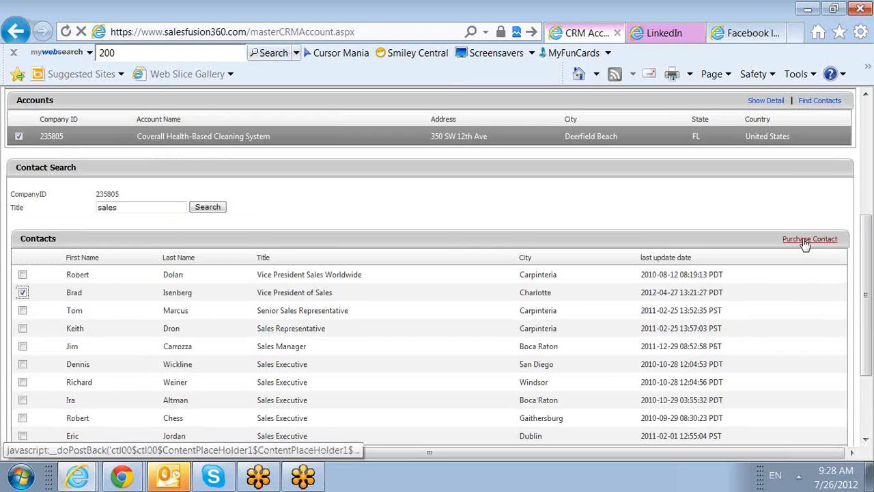
click(699, 249)
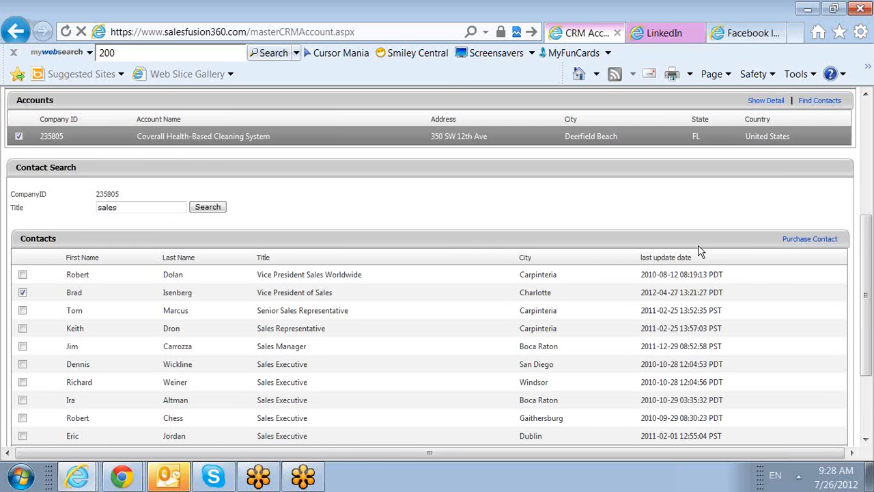
scroll(699, 251, up, 1)
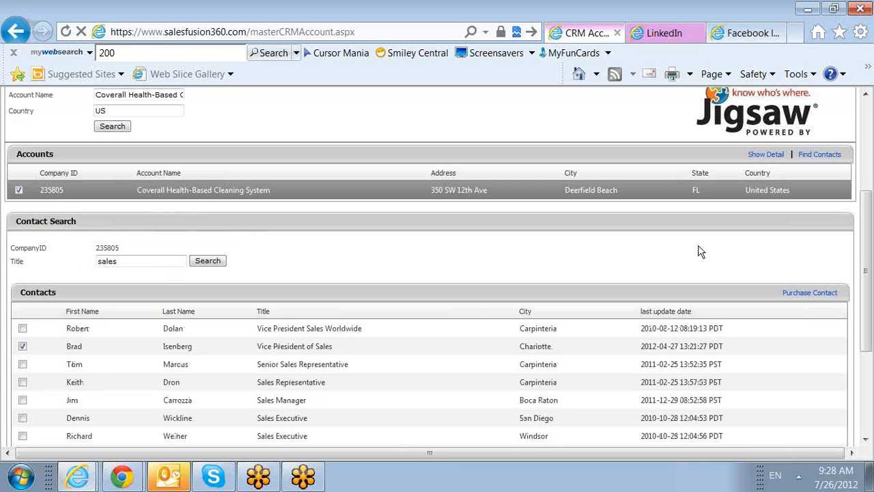
scroll(699, 250, up, 3)
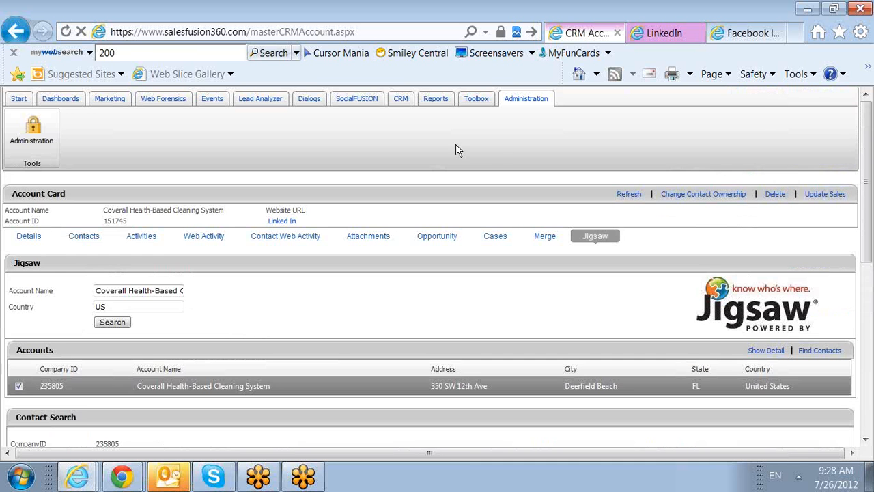
Step: Open the online help manual, search it for jigsaw and read through the CRM article on Jigsaw
click(477, 101)
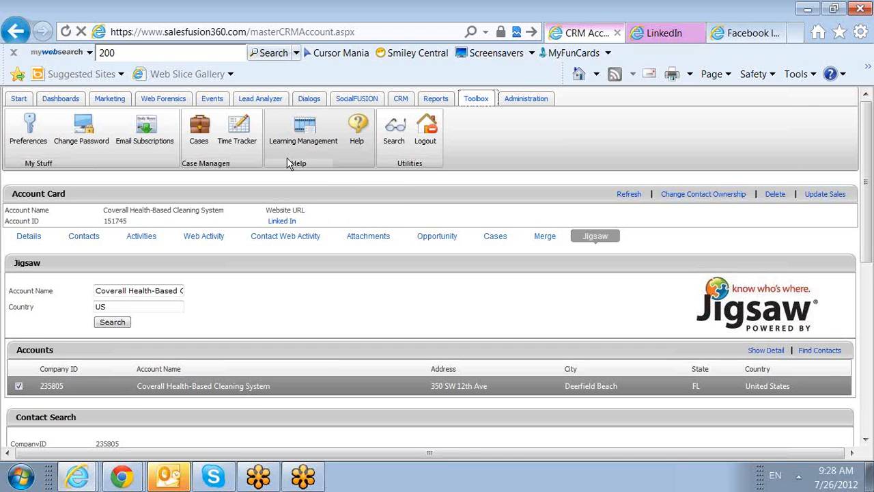
click(358, 144)
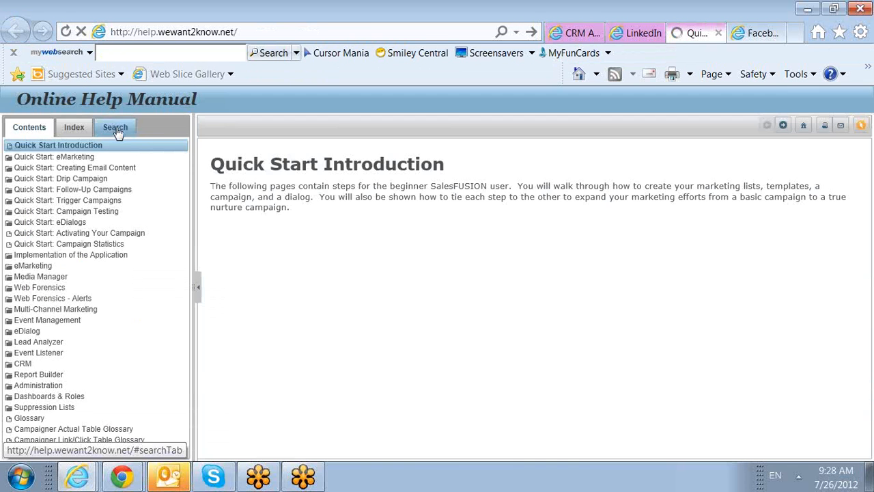
click(116, 128)
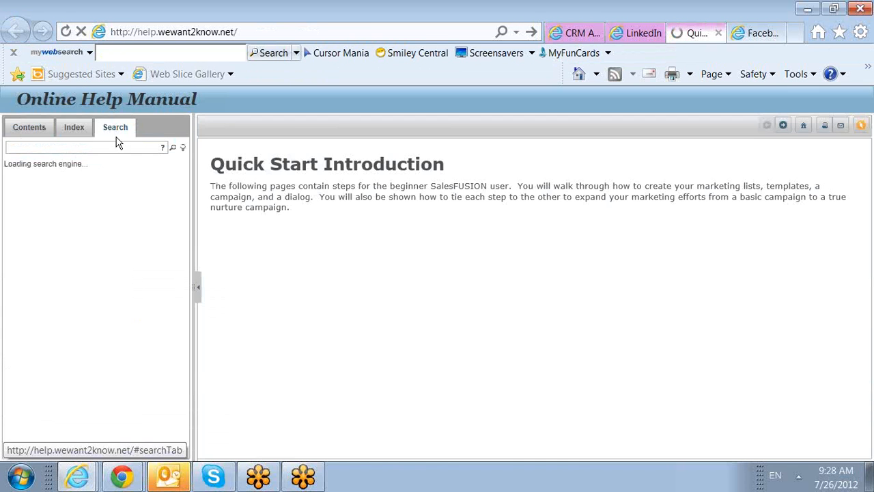
text(jig)
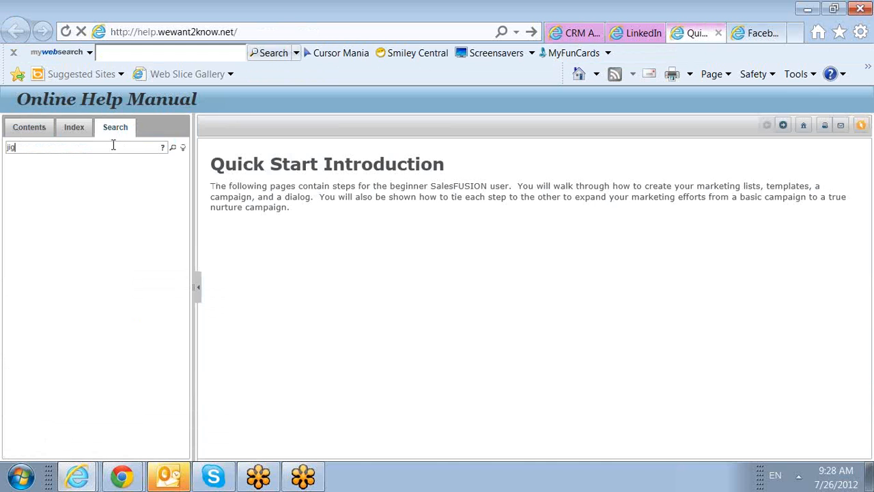
text(saw)
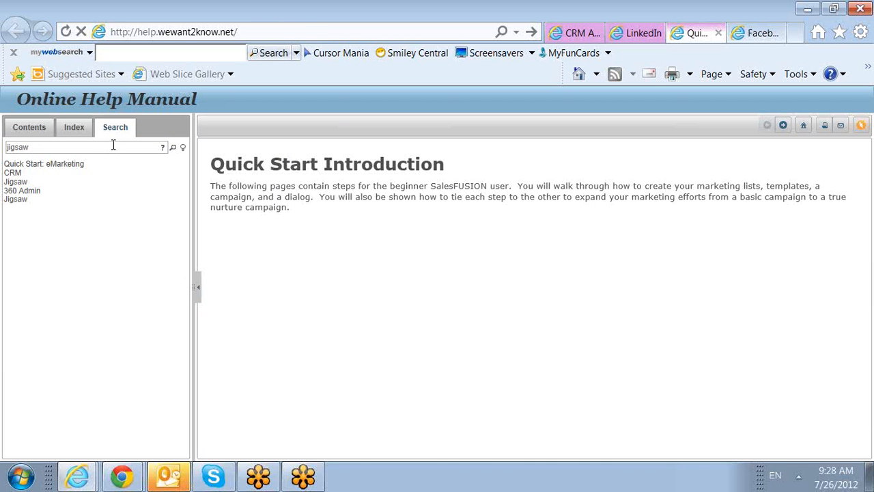
click(27, 182)
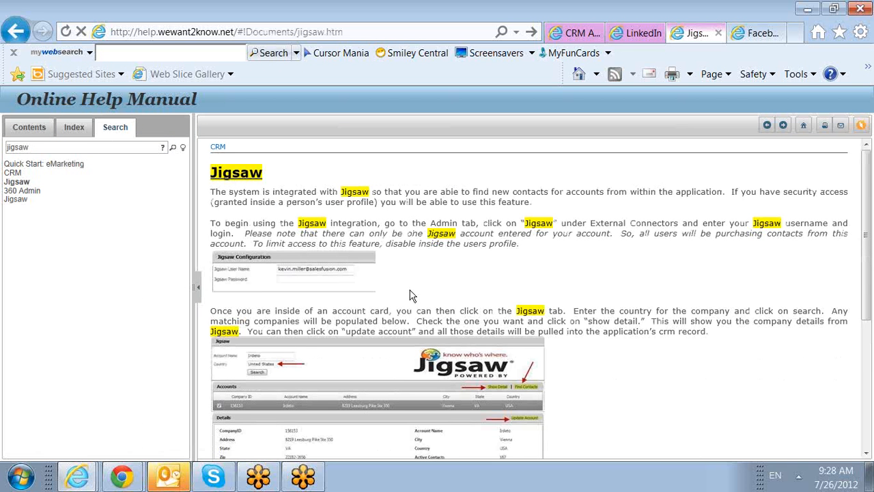
scroll(412, 295, down, 4)
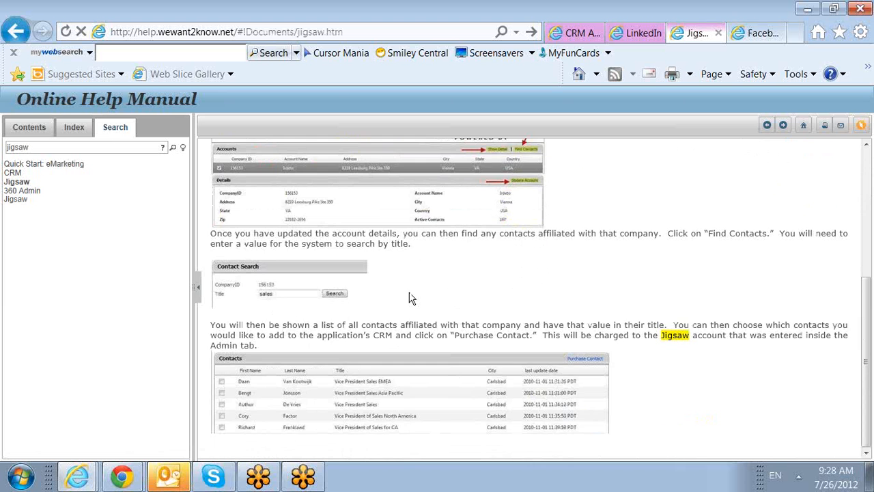
scroll(410, 297, up, 4)
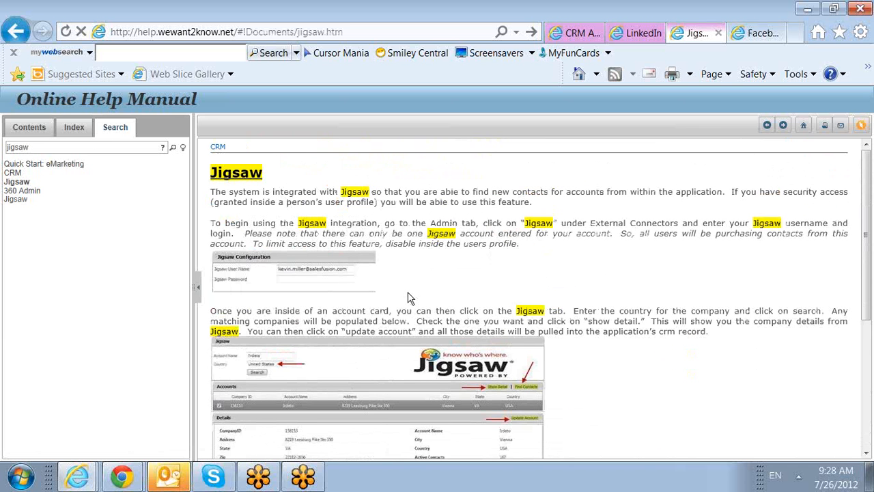